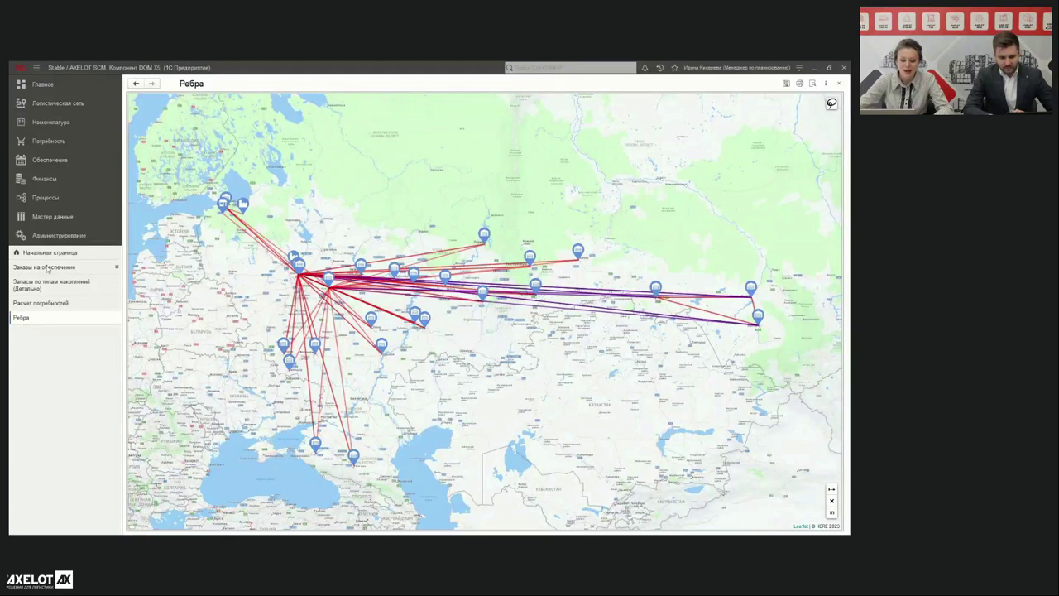
Open the supply orders list and review the purchase, warehouse replenishment and customer sale orders
click(65, 271)
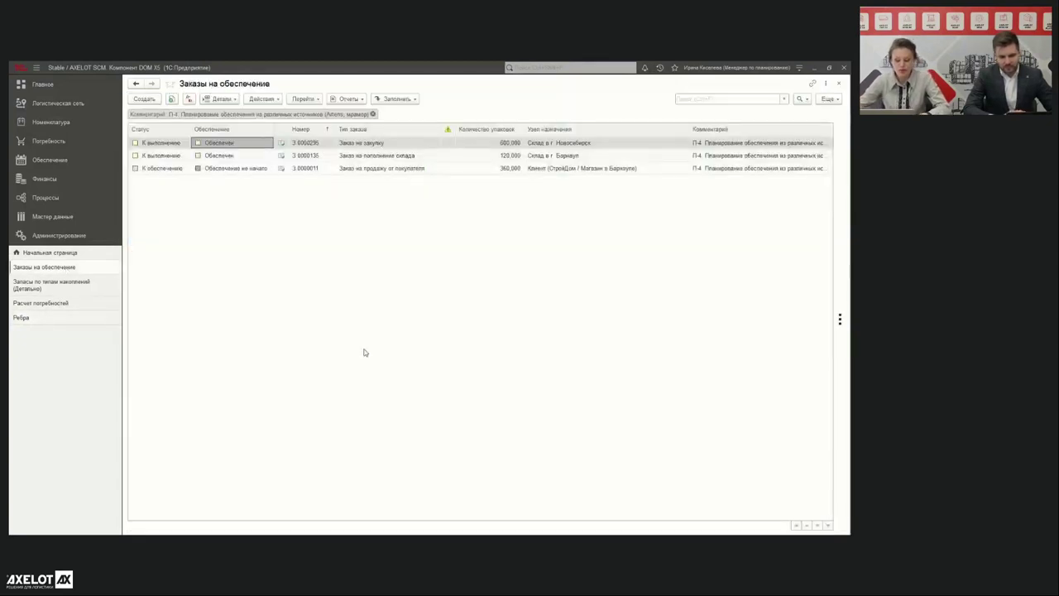
click(354, 144)
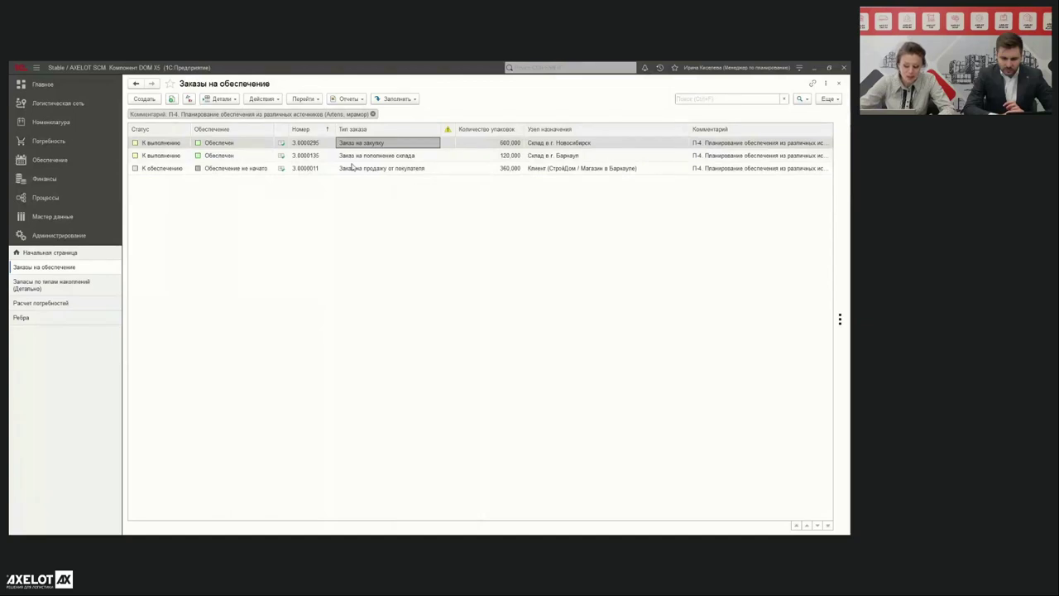
click(353, 168)
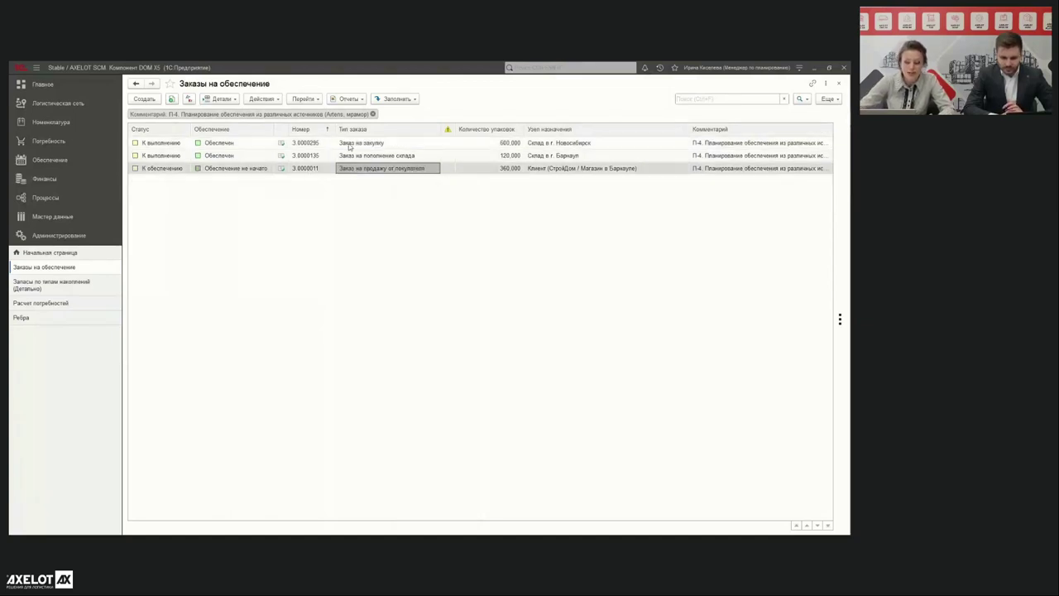
click(363, 147)
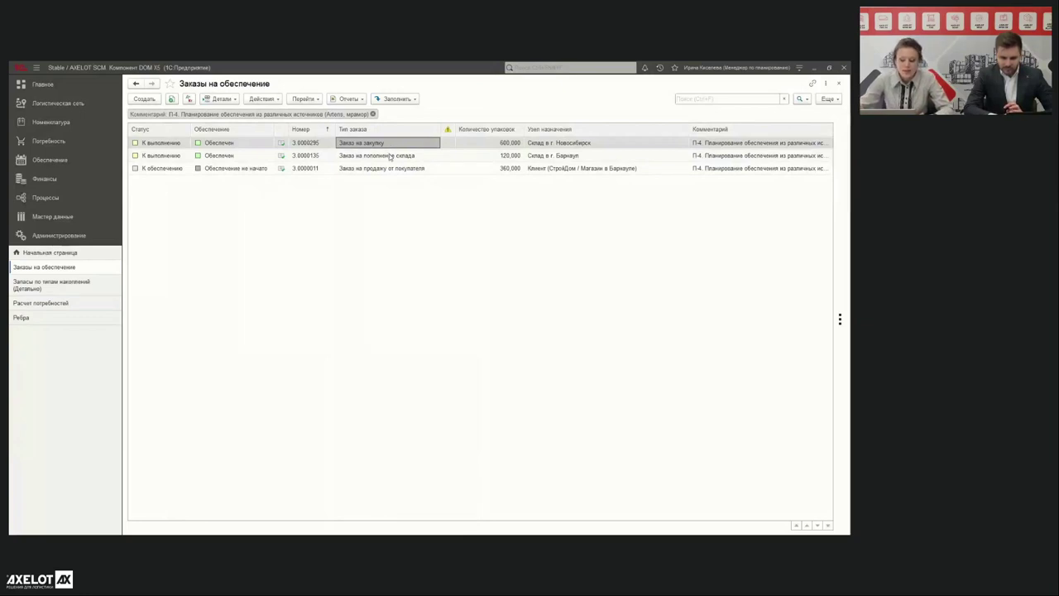
click(390, 157)
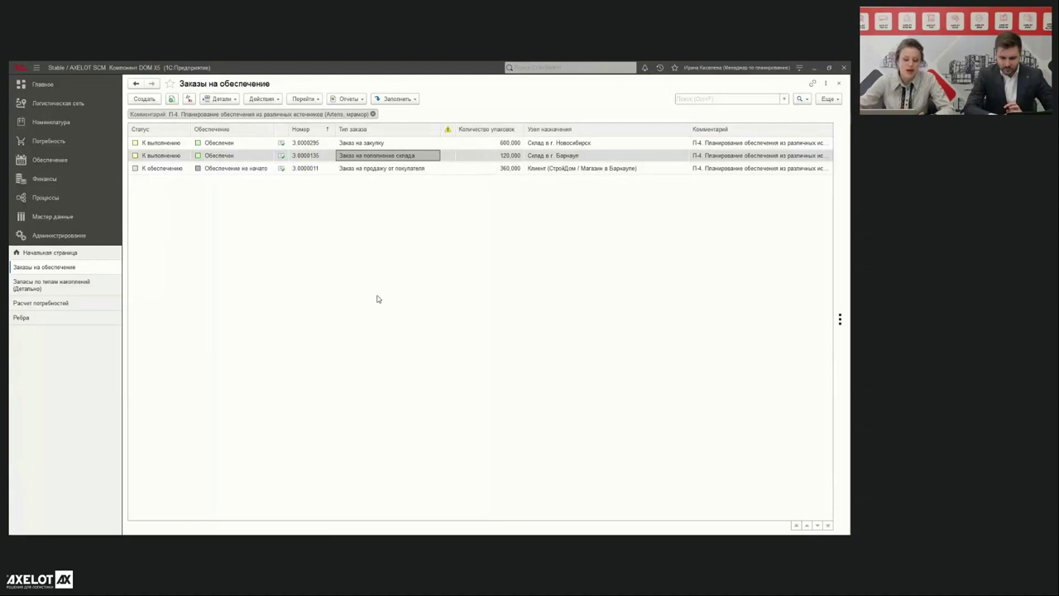
Check the demand calculation (Расчет потребностей) and review the destination warehouses of the purchase and replenishment orders in the supply orders list
click(33, 303)
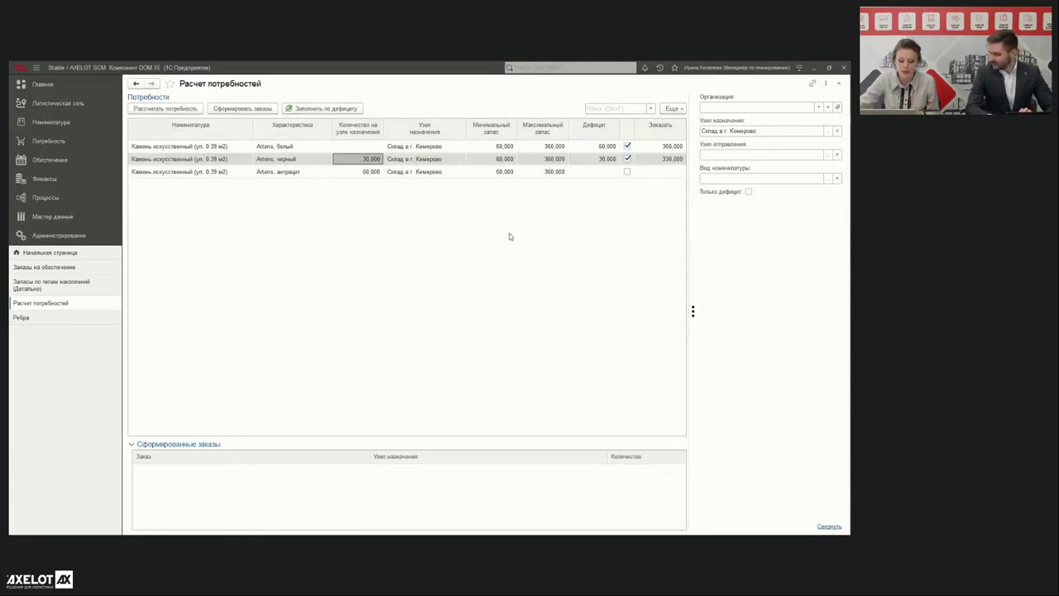
click(46, 267)
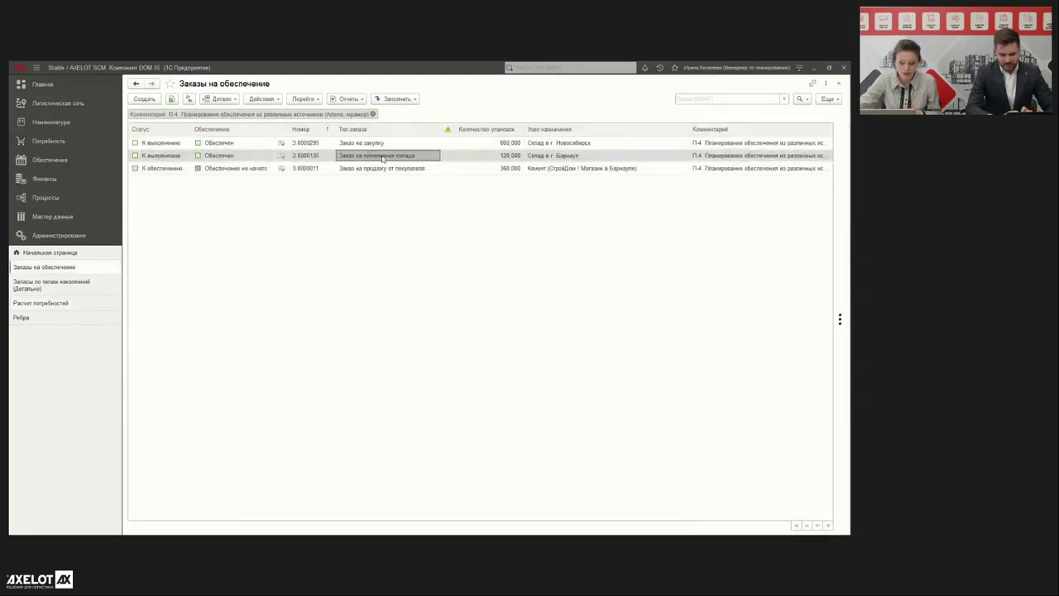
click(595, 159)
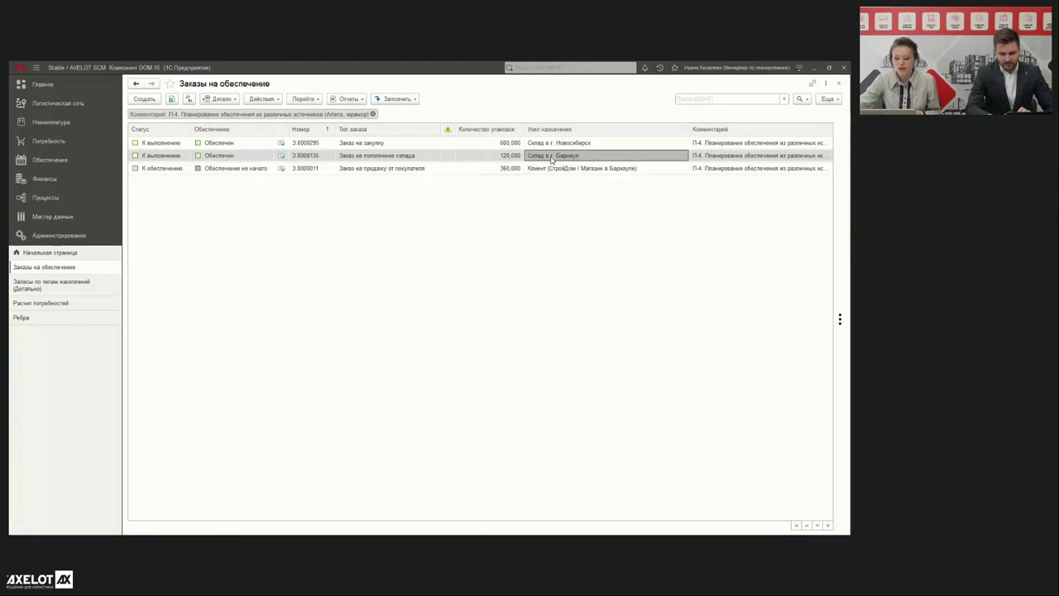
click(557, 148)
click(553, 157)
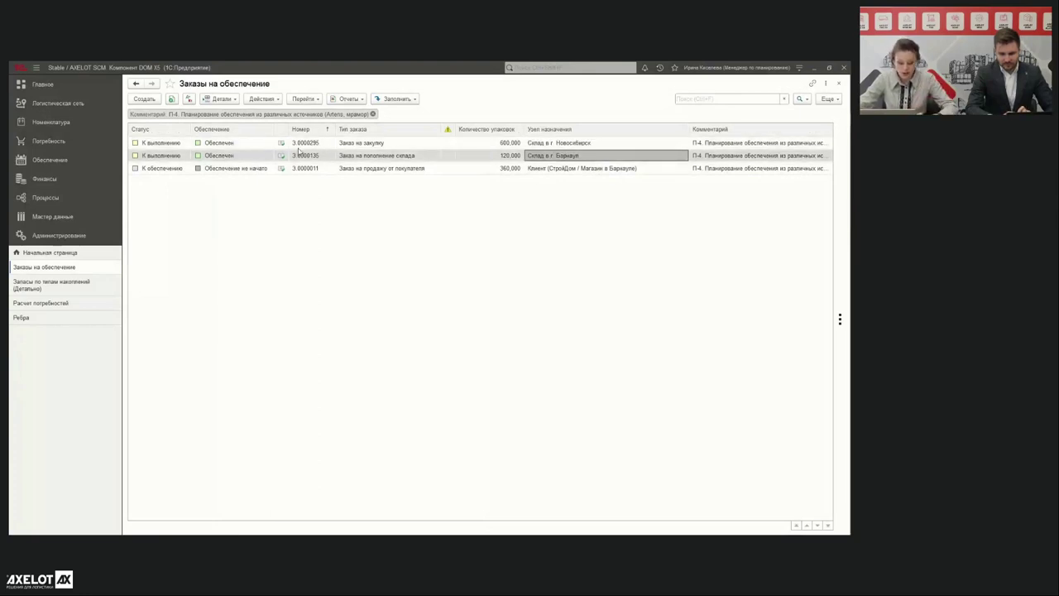
Select the purchase and replenishment orders and open their related instructions (Распоряжения по заказу)
shift+click(171, 147)
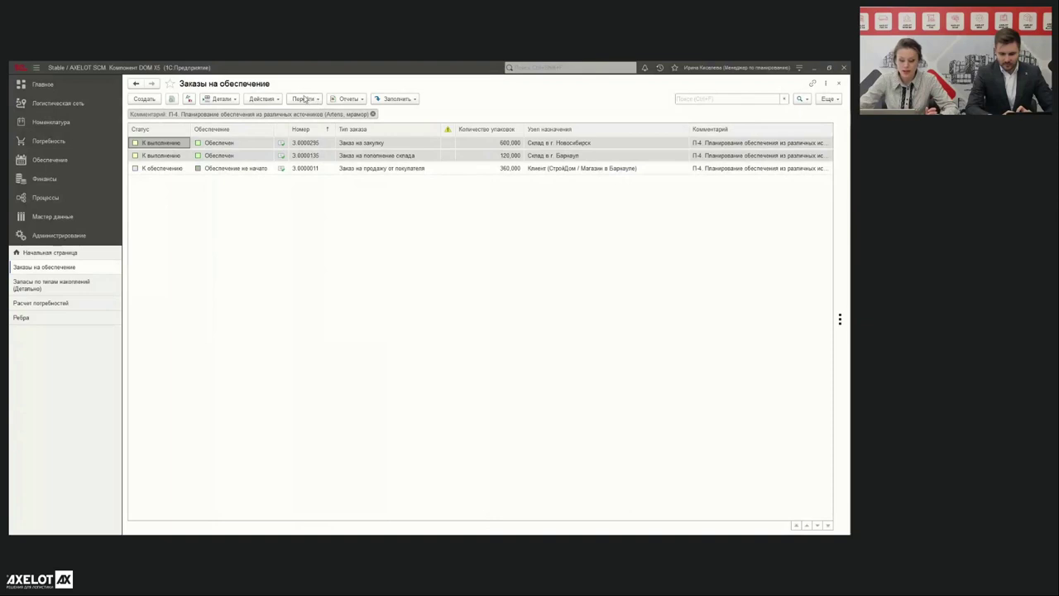
click(262, 99)
click(303, 98)
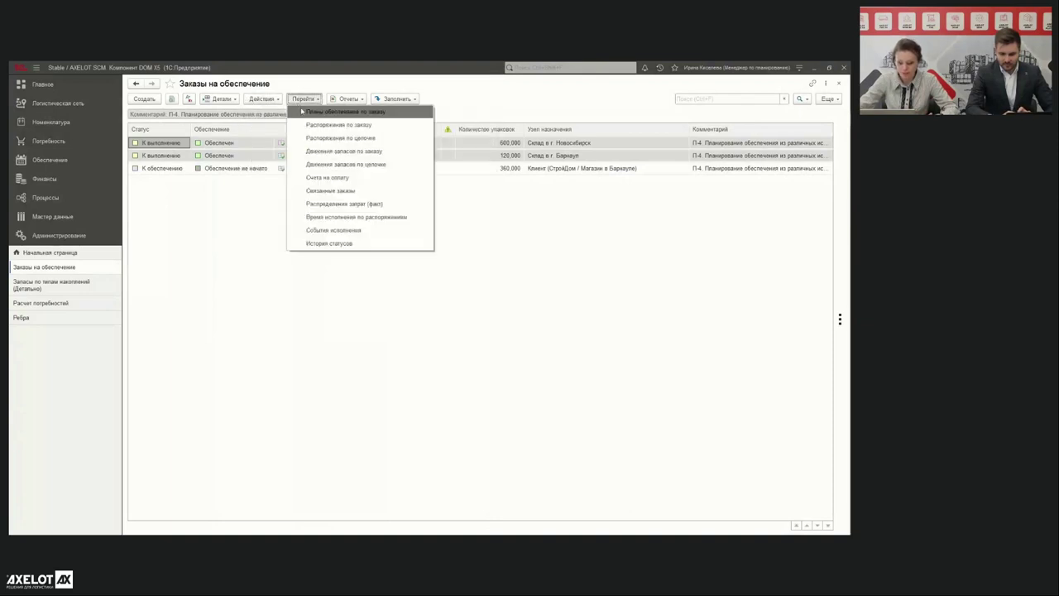
click(337, 125)
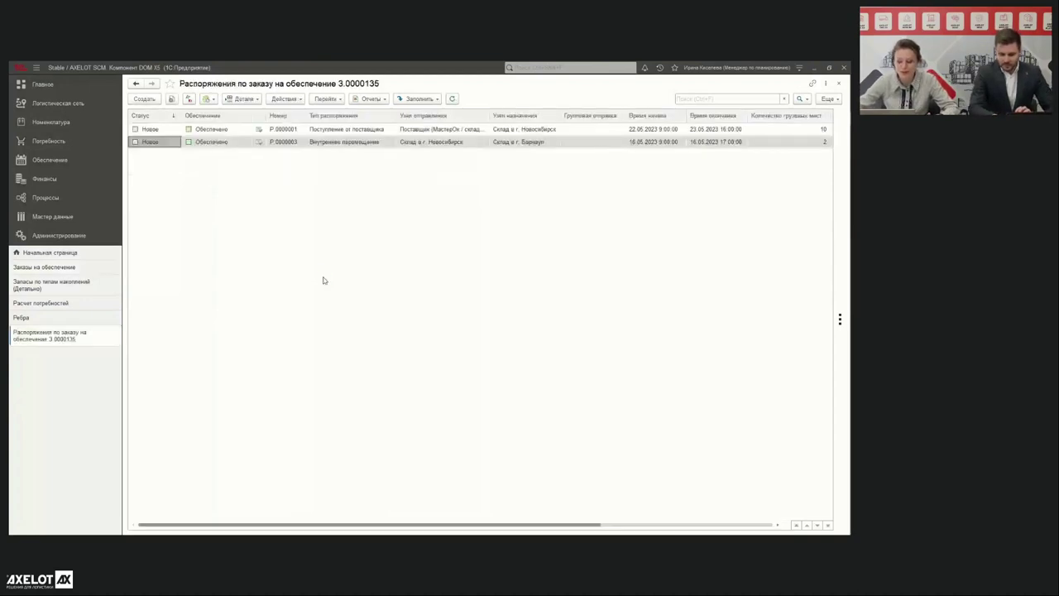
Review the supplier receipt and internal transfer instructions, including their origin and destination nodes
click(346, 131)
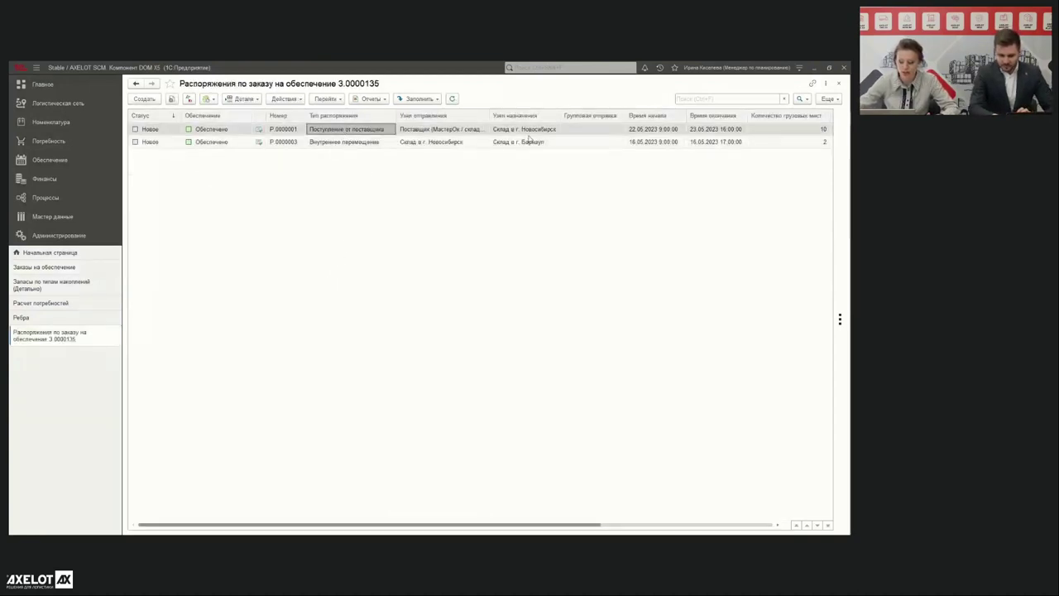
click(527, 131)
click(366, 144)
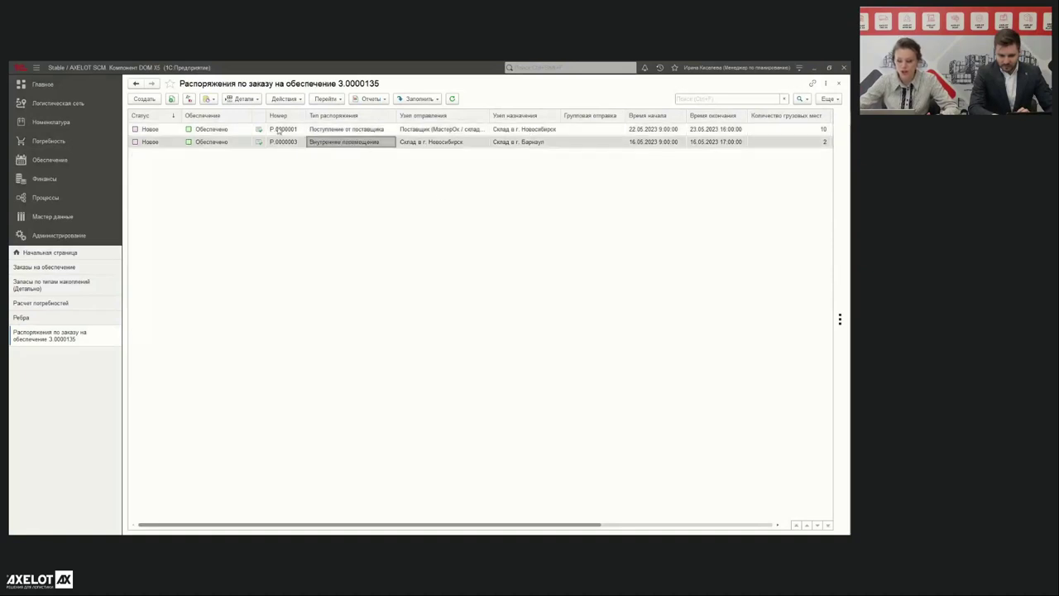
click(441, 145)
click(527, 144)
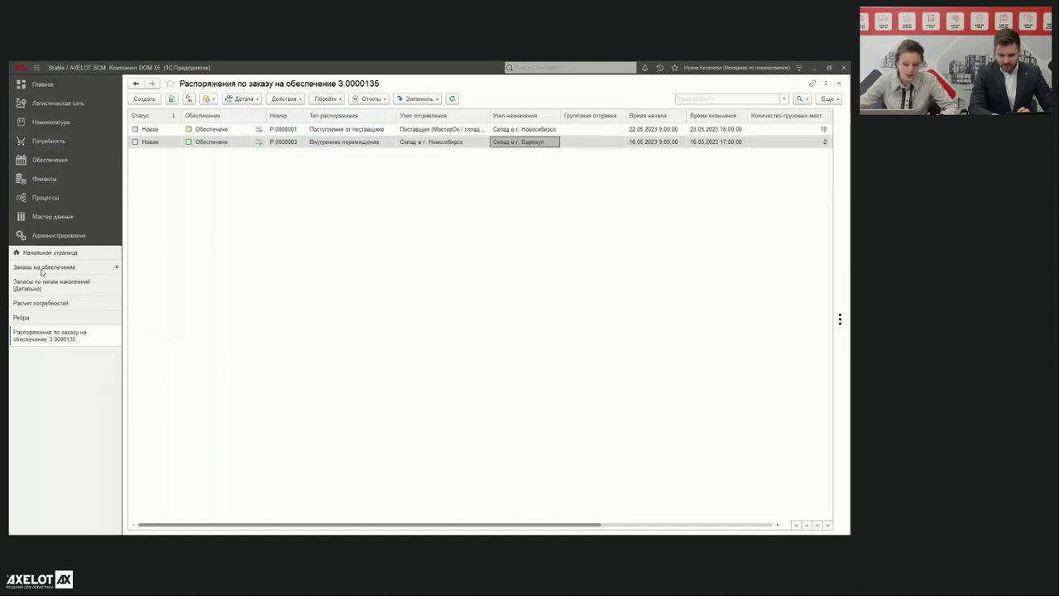
Open the detailed stock report (Запасы по типам накоплений) and examine the available quantities at the Kemerovo and Barnaul warehouses
click(40, 268)
click(41, 283)
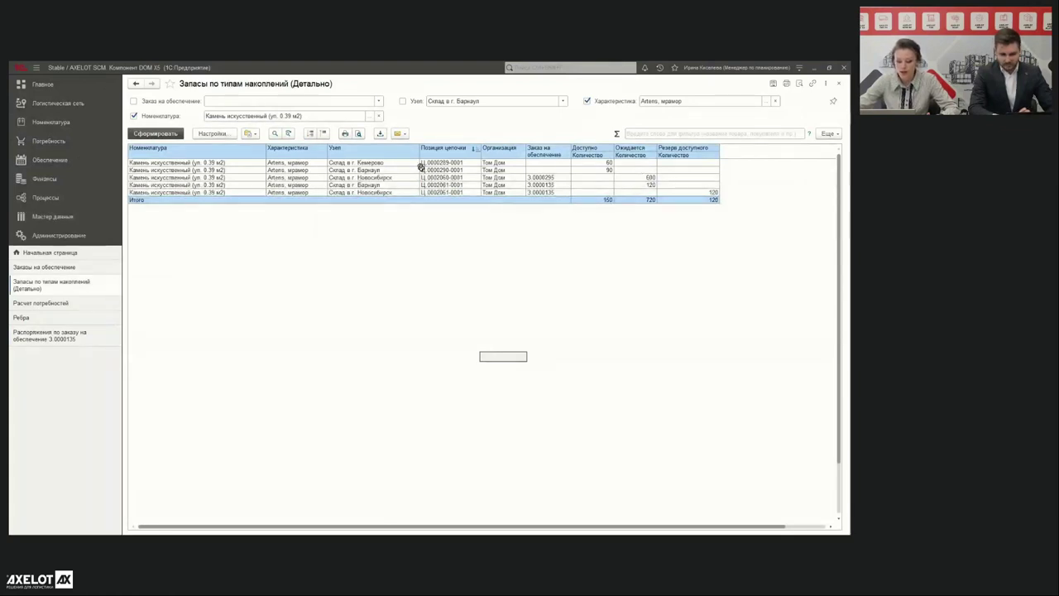
drag(385, 162, 386, 170)
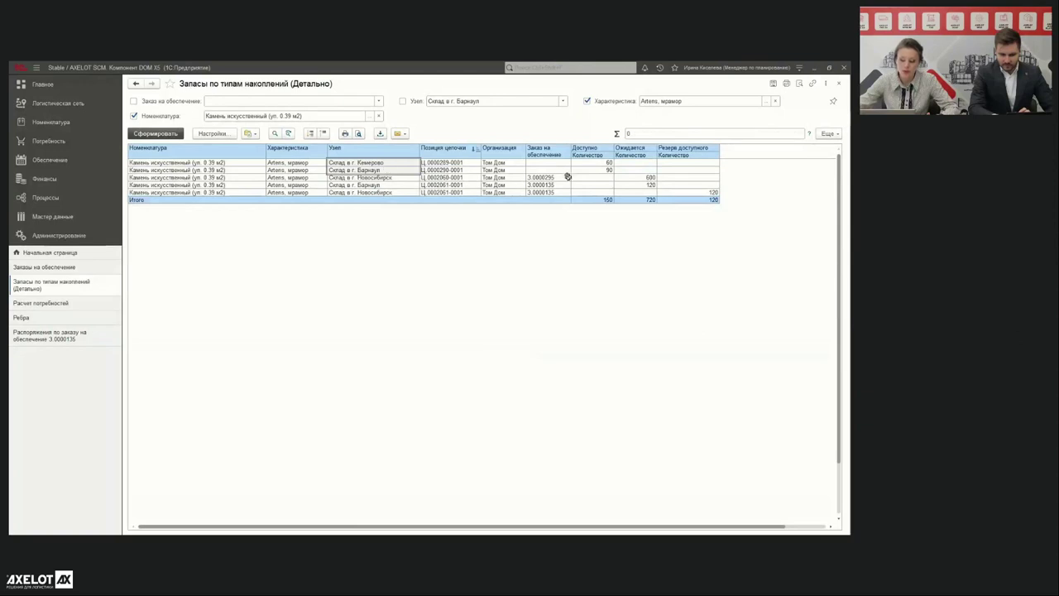
drag(603, 163, 596, 172)
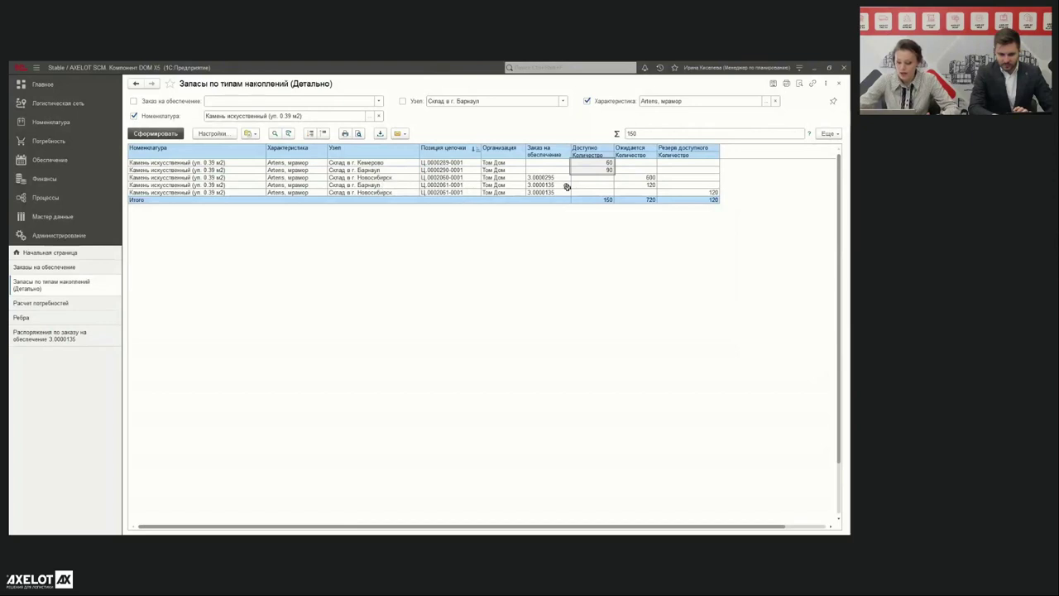
Examine the expected quantities for the Novosibirsk and Barnaul warehouses and the reserved quantity at Novosibirsk in the stock report
click(400, 178)
click(637, 178)
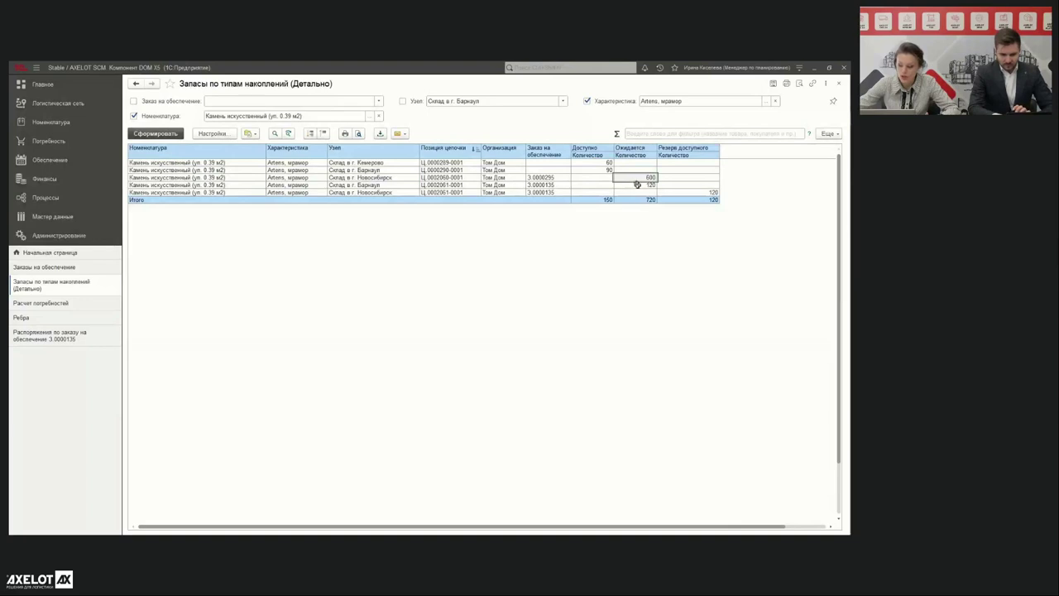
click(385, 192)
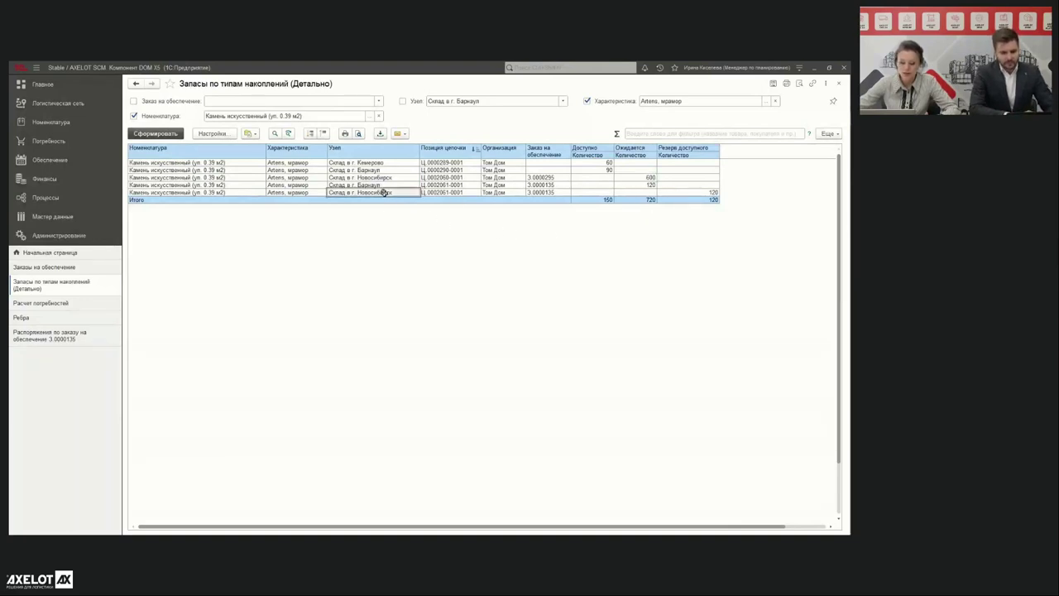
drag(385, 192, 386, 178)
click(646, 184)
click(686, 192)
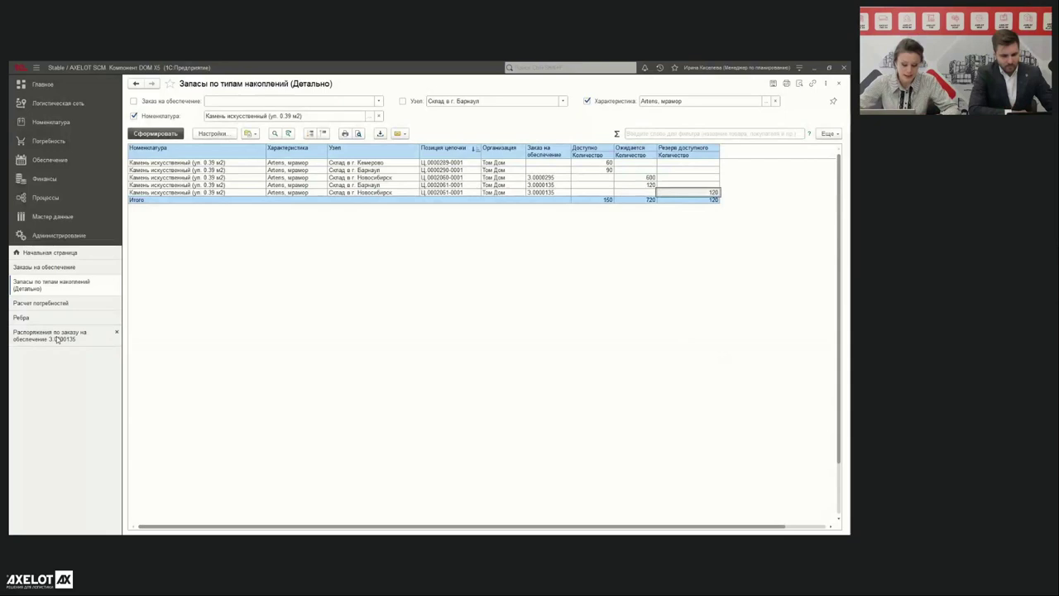
Open the customer sale order for the Barnaul store from the supply orders list, check its item quantity and close it
click(44, 267)
click(170, 168)
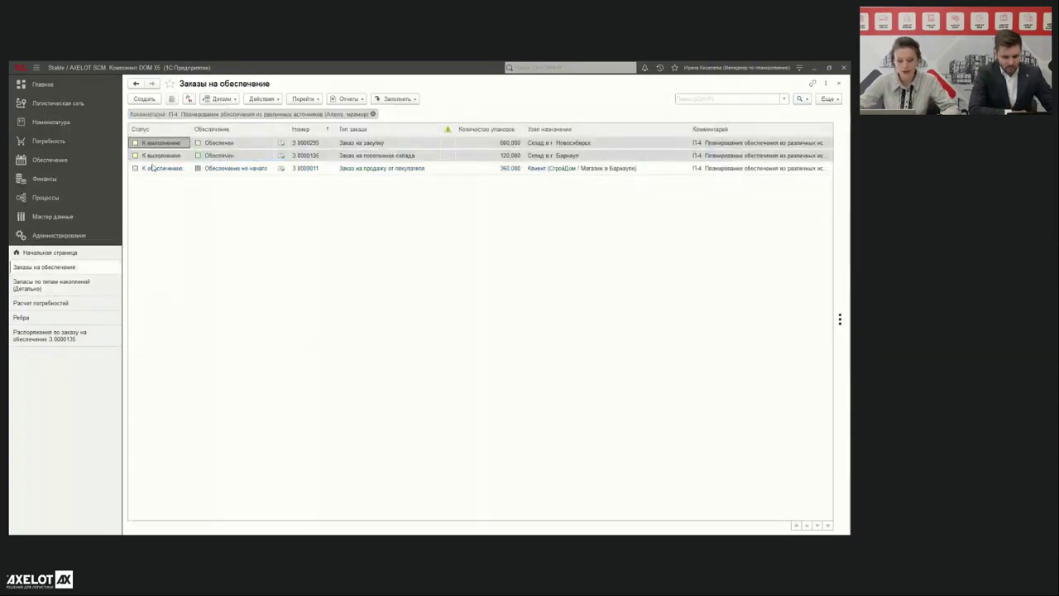
double_click(382, 169)
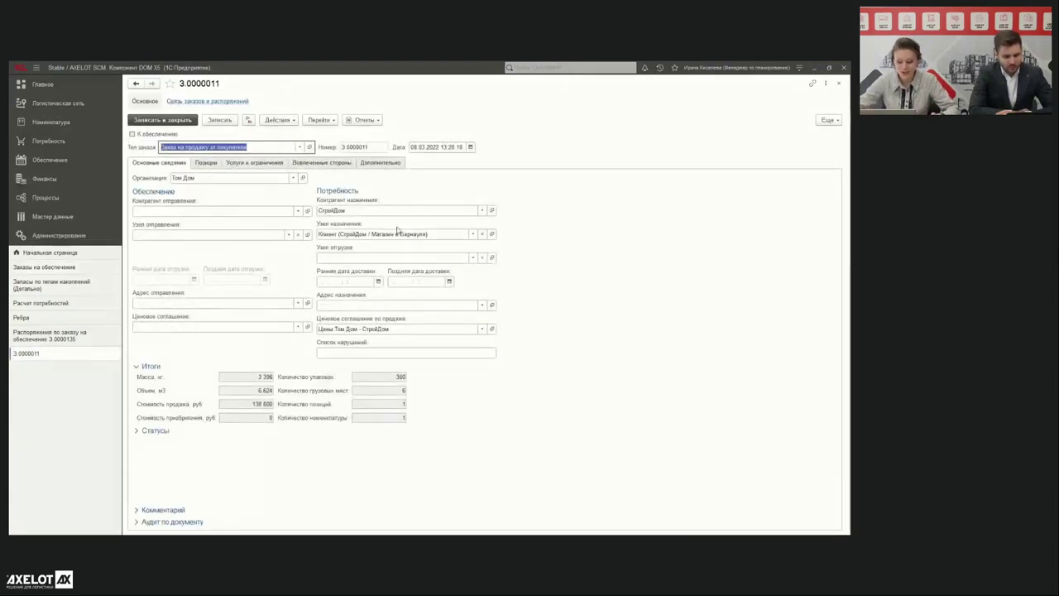
click(207, 162)
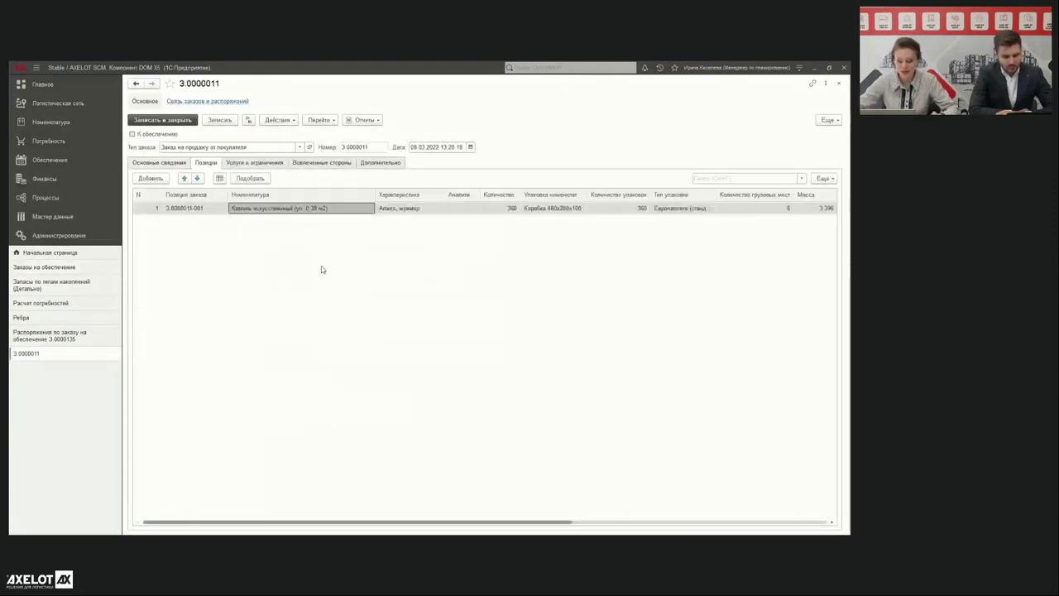
click(505, 210)
click(840, 84)
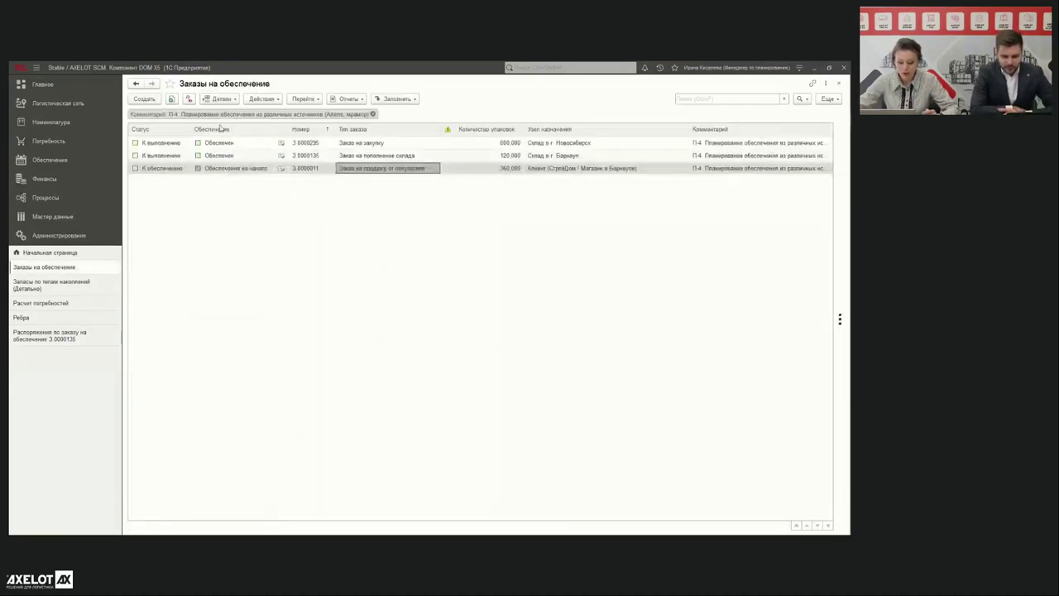
Run planning (Спланировать) for the customer sale order with the parameter set "Доступные запасы по сети"
click(263, 99)
mouse_move(265, 125)
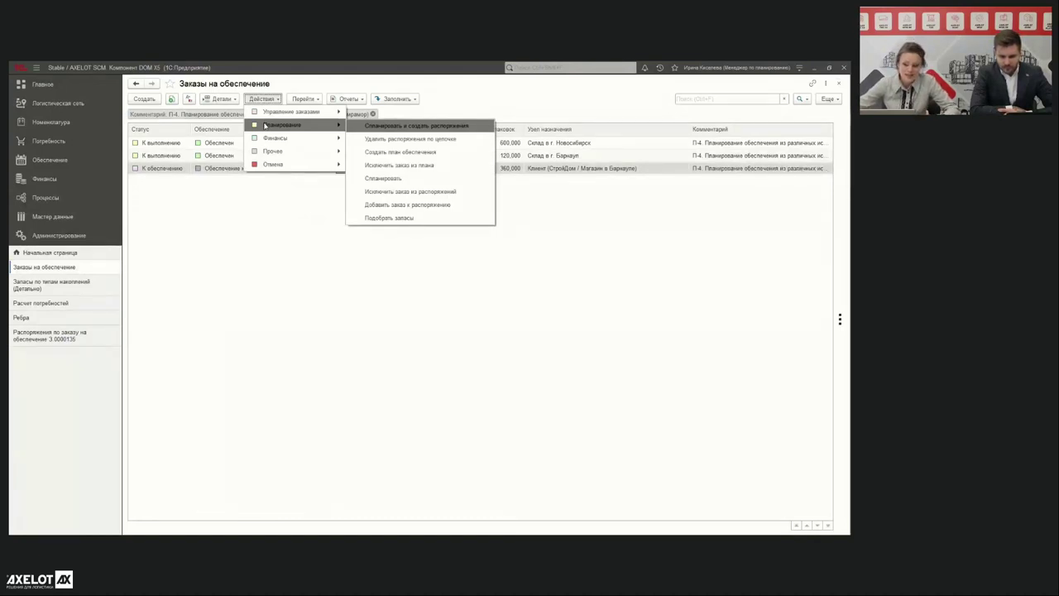
click(397, 177)
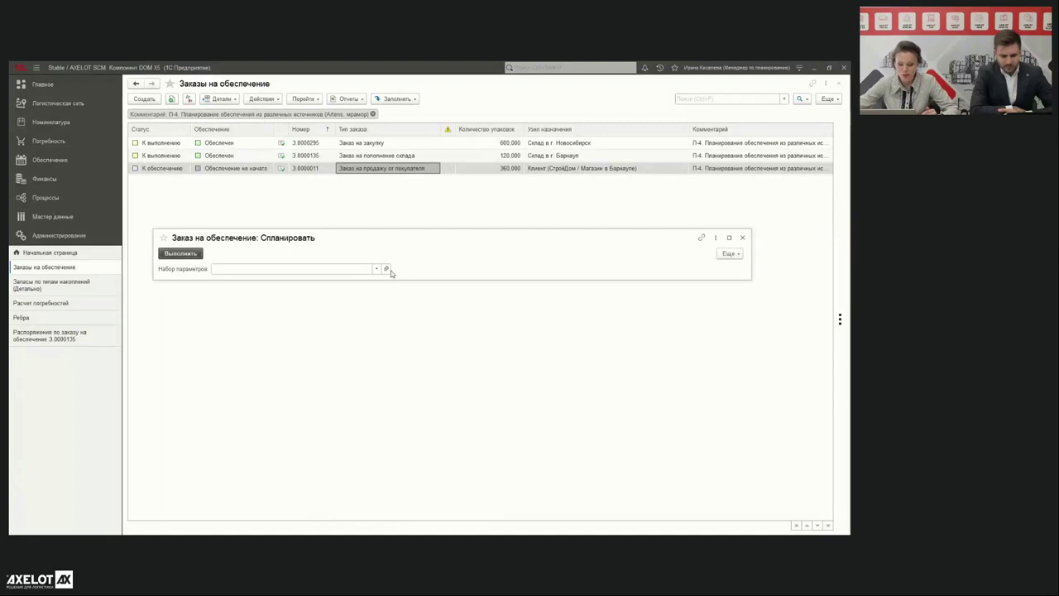
click(376, 269)
click(301, 296)
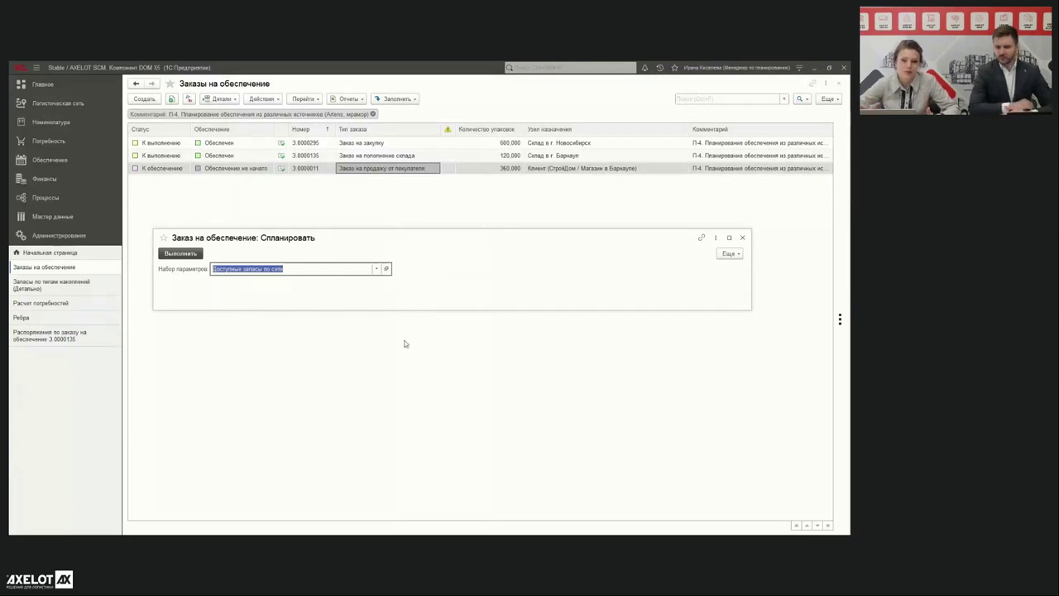
key(End)
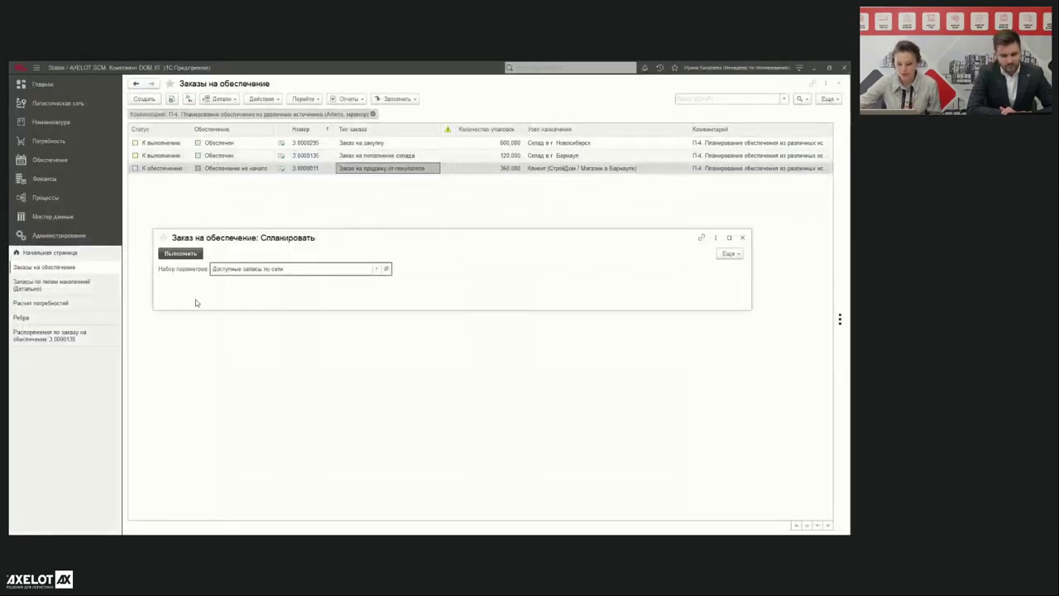
click(186, 254)
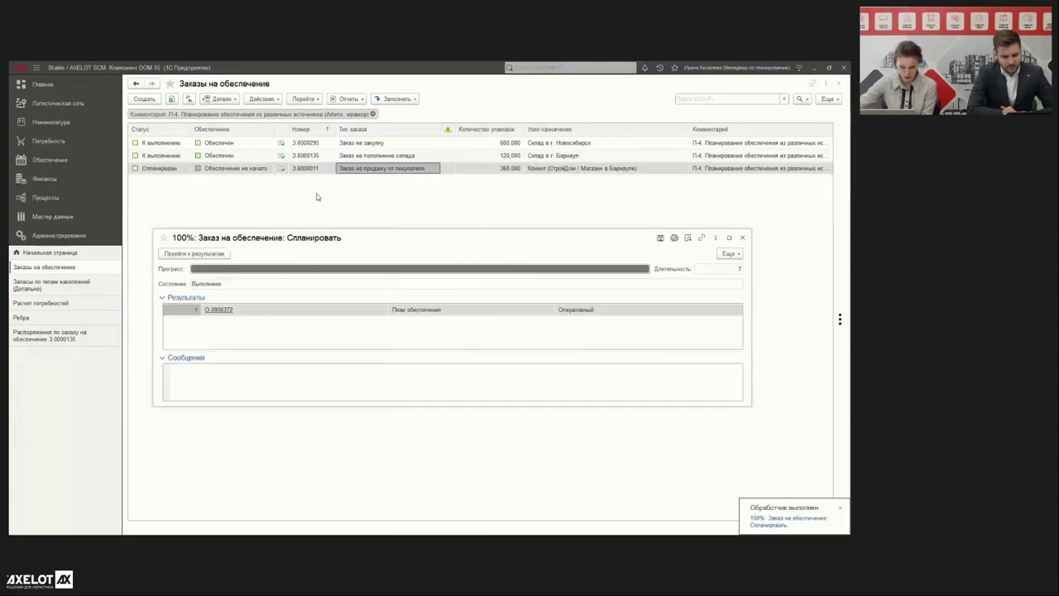
Go to the planning results and open the generated supply plan
click(217, 256)
click(225, 310)
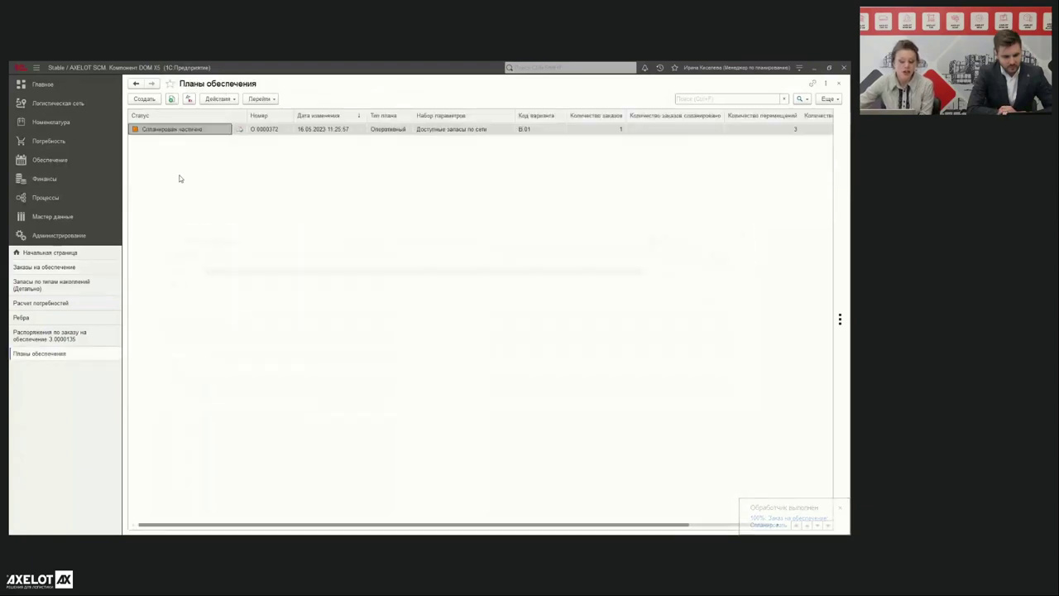
double_click(197, 130)
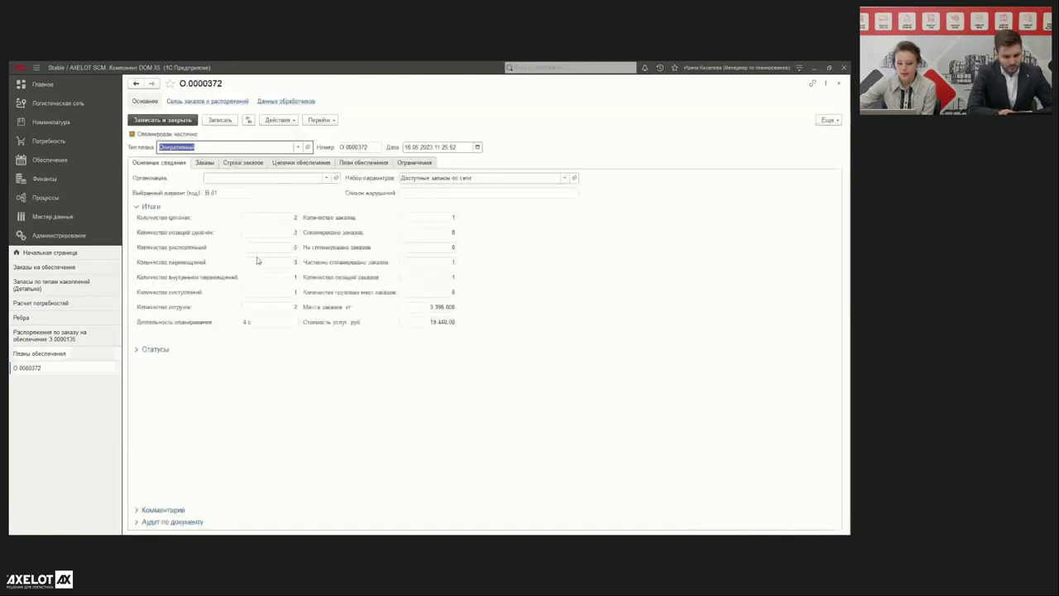
Review the plan's supply chains (Цепочки обеспечения) and the positions of the customer shipment instruction in План обеспечения
click(302, 163)
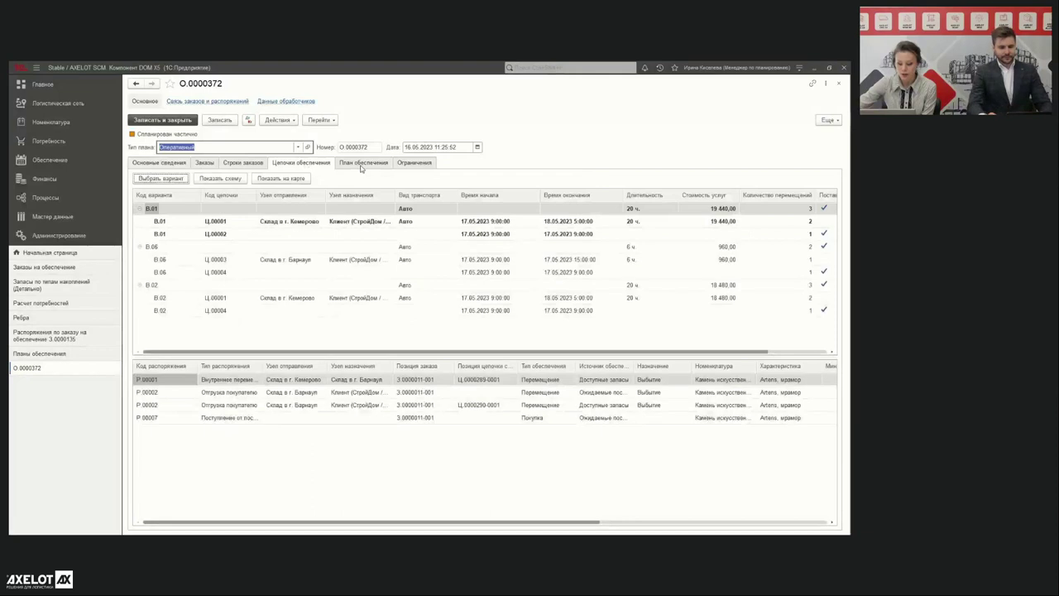
click(363, 162)
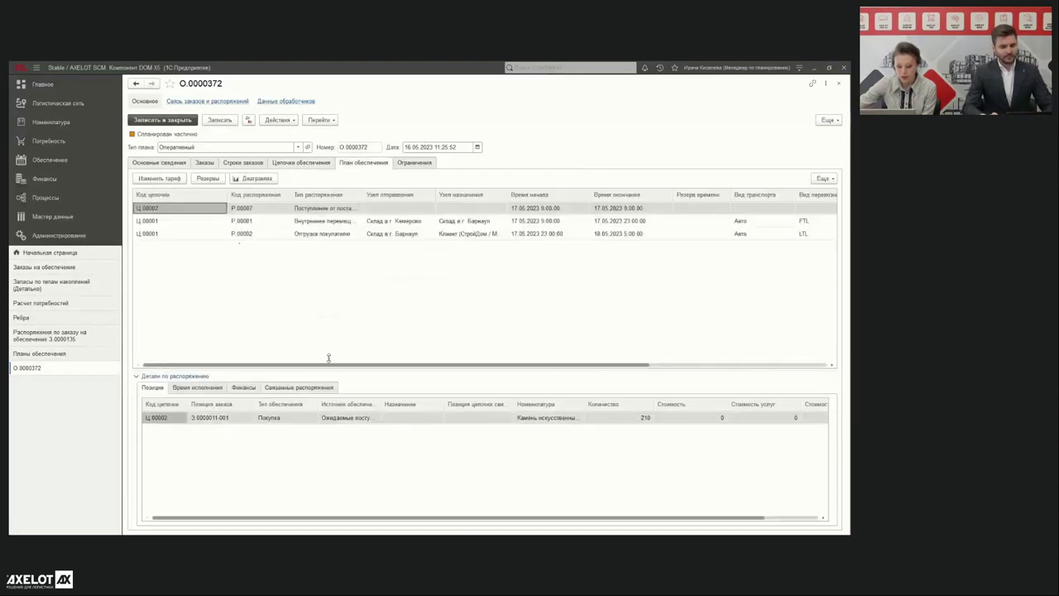
click(325, 233)
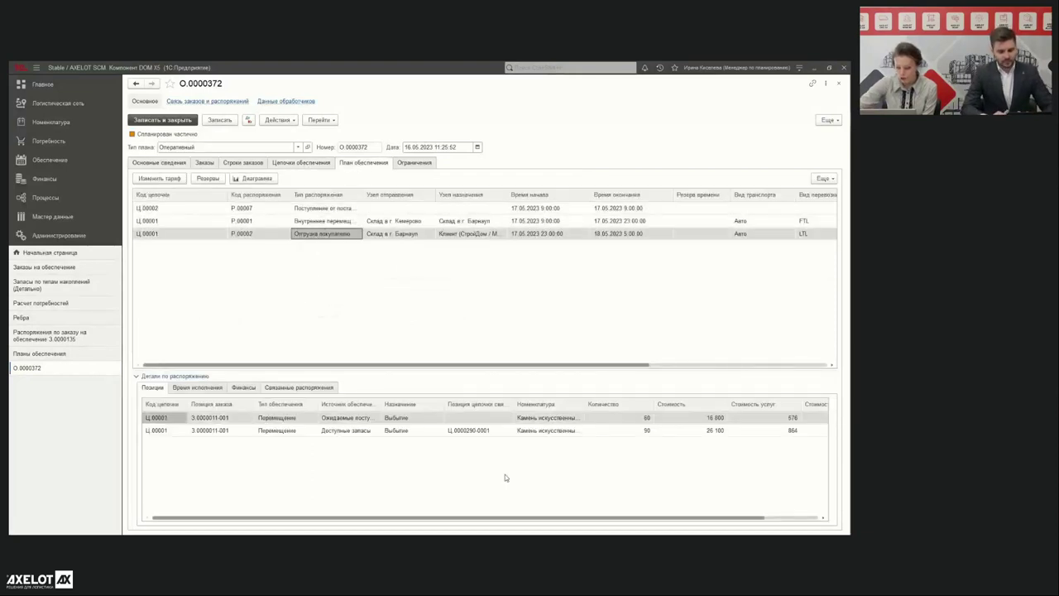
Examine the supply sources and quantities in the positions of the transfer from Кемерово and the customer shipment from Барнаул
click(399, 223)
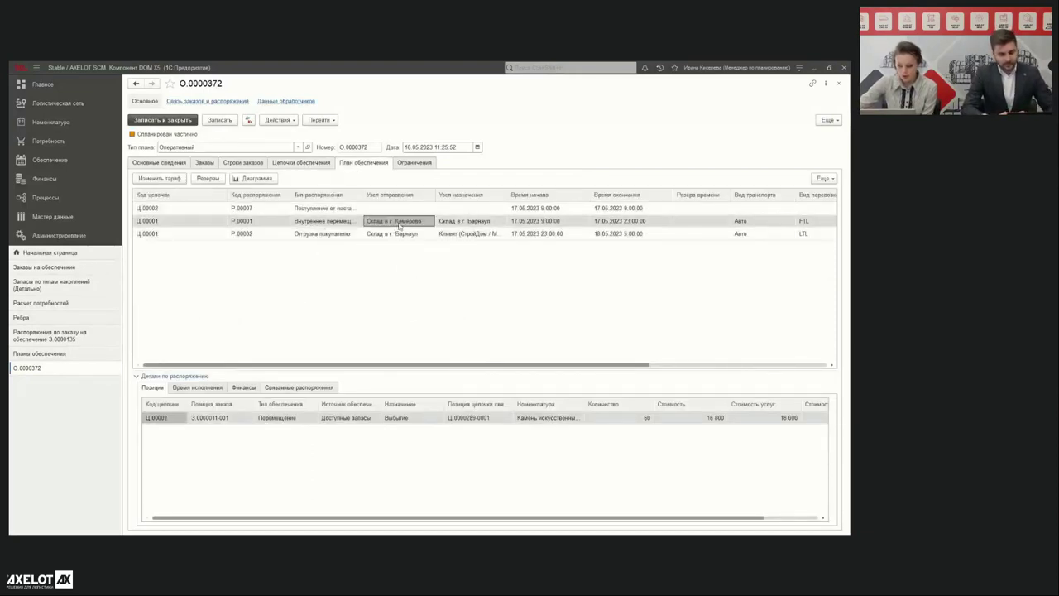
click(364, 418)
click(321, 235)
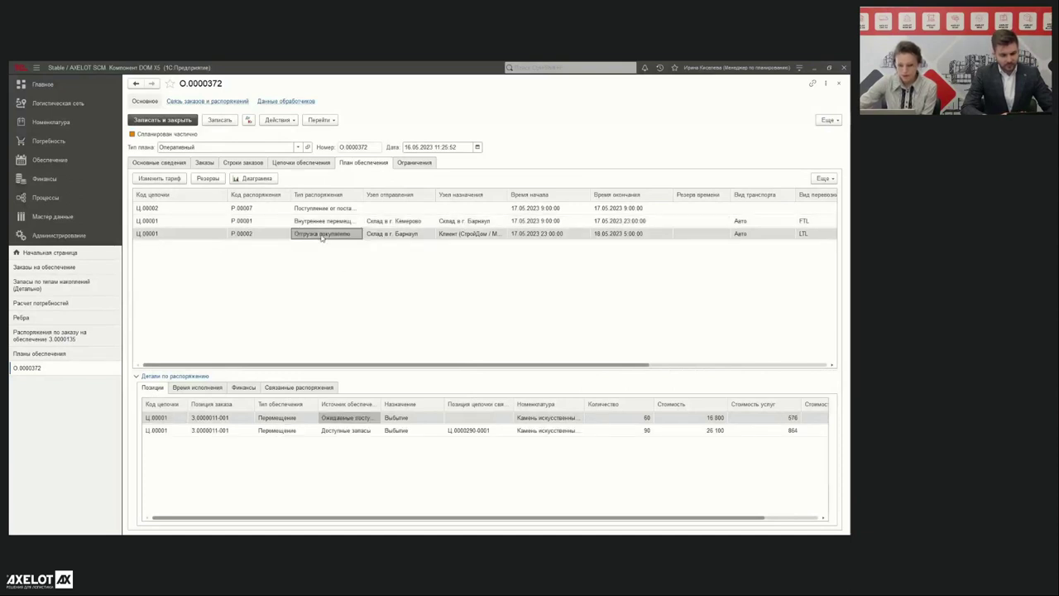
click(398, 236)
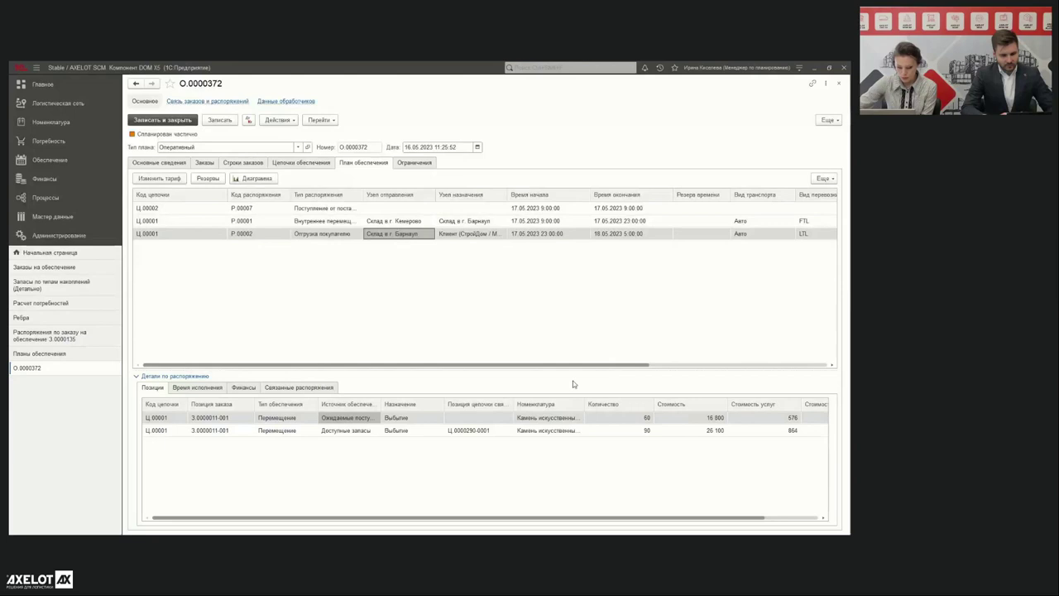
click(338, 432)
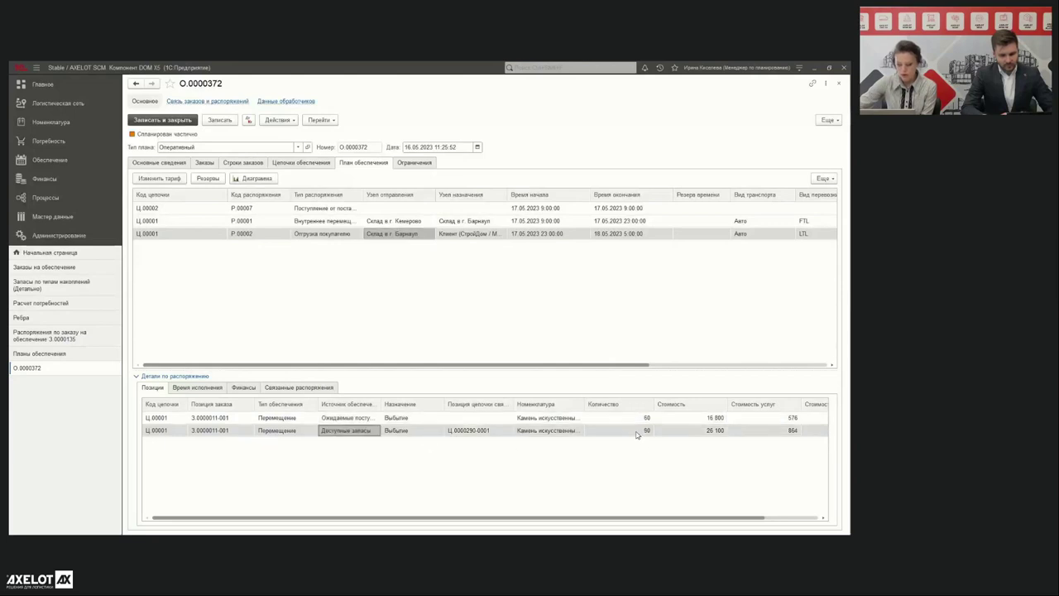
click(637, 431)
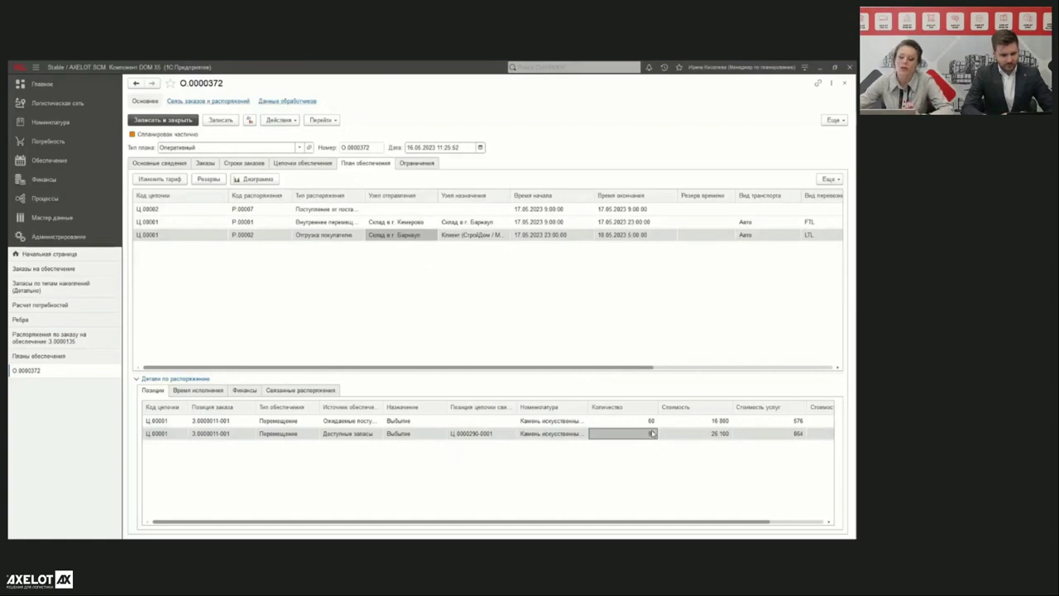
Sum the available quantities of the Кемерово and Барнаул warehouses in the detailed stock report, and return to the supply plan
click(28, 286)
drag(605, 162, 604, 169)
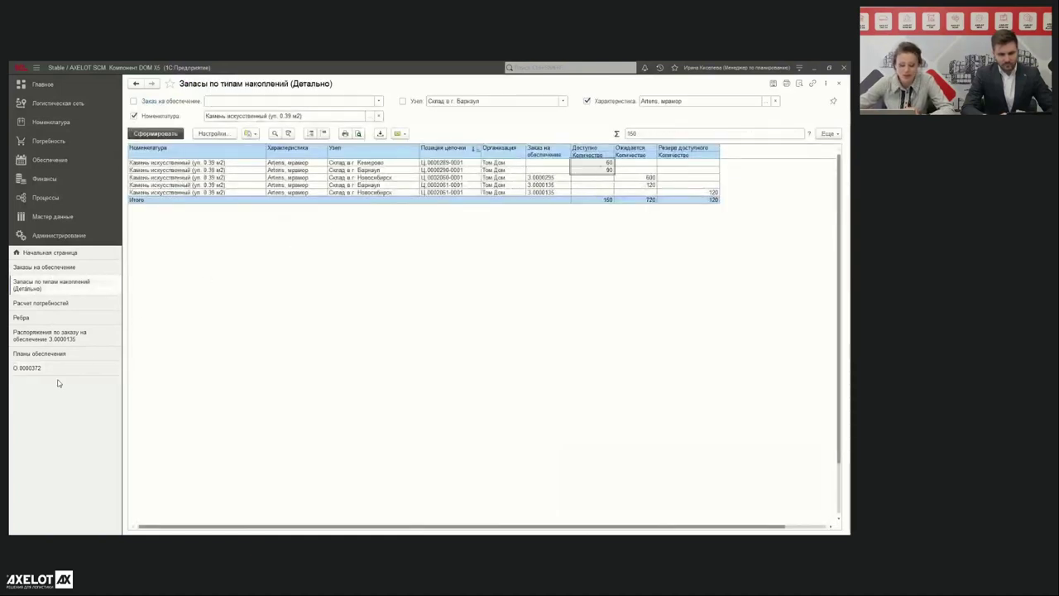
click(29, 368)
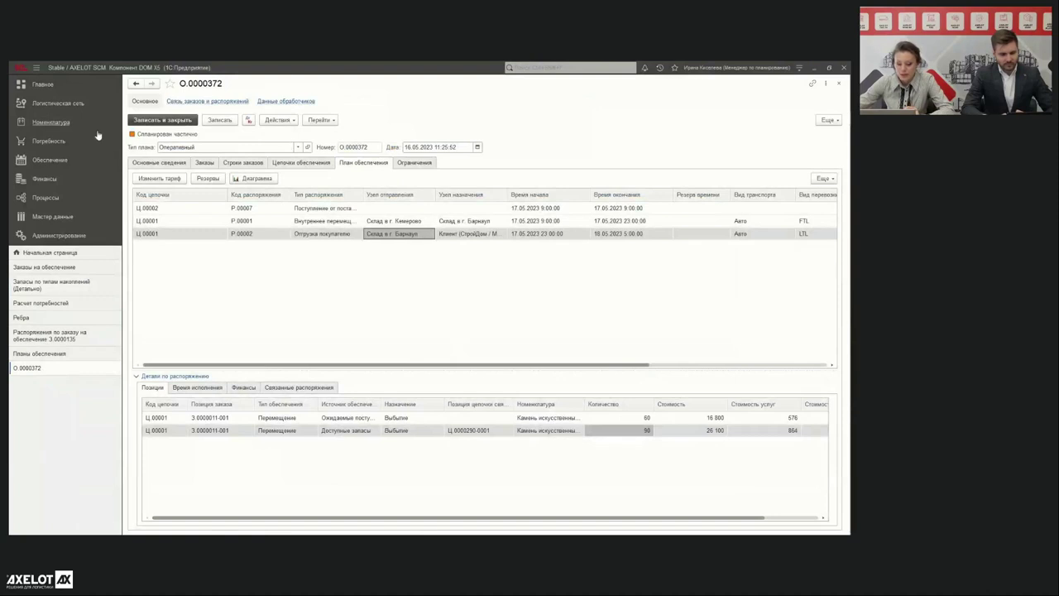
Change the plan's parameter set to "Ожидаемые и доступные запасы" and check the parameters it contains
click(169, 163)
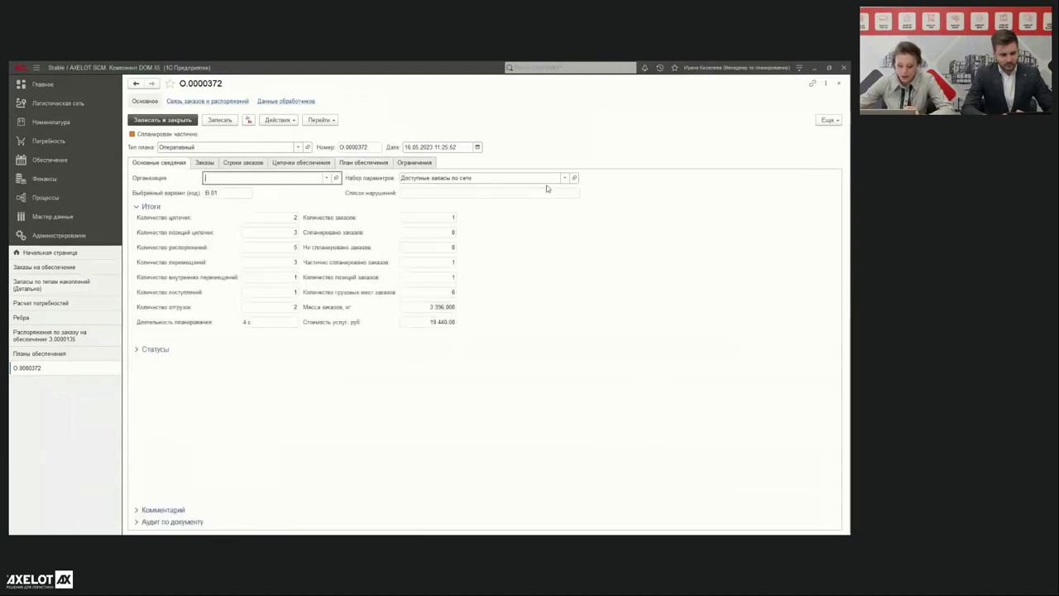
click(495, 178)
click(480, 205)
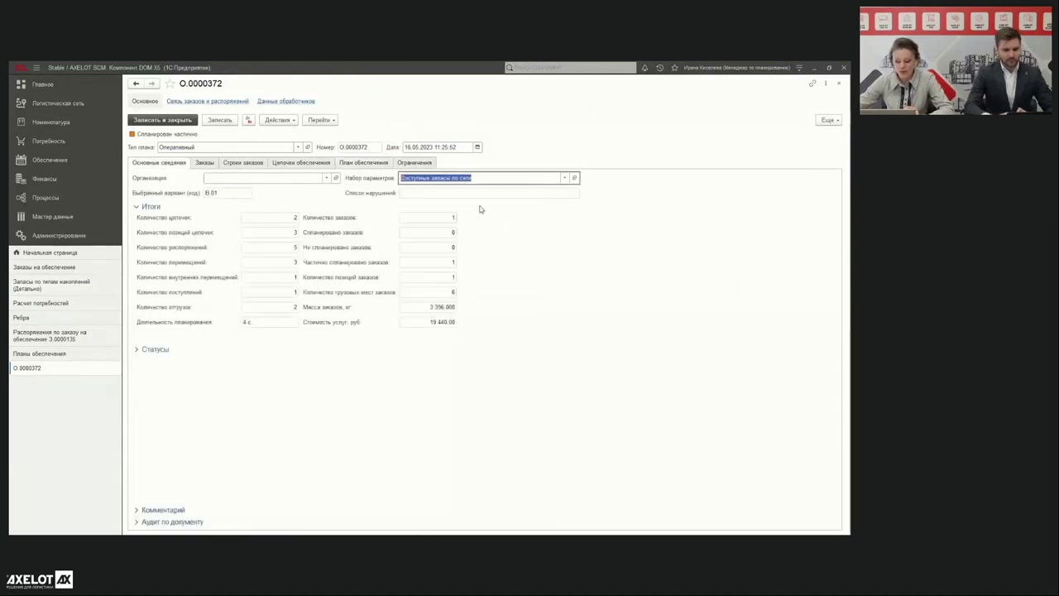
click(574, 178)
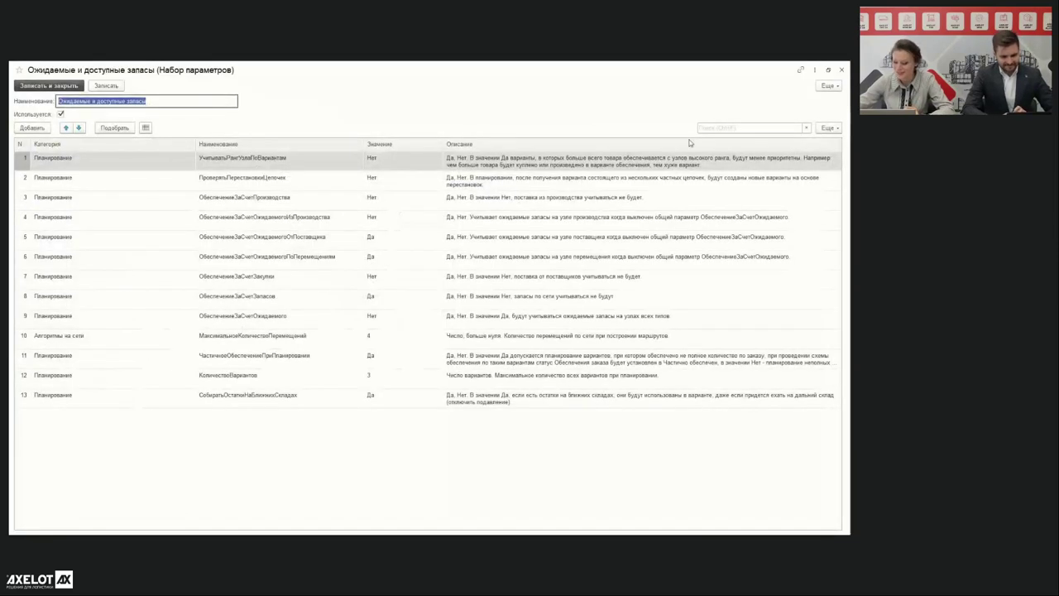
click(839, 70)
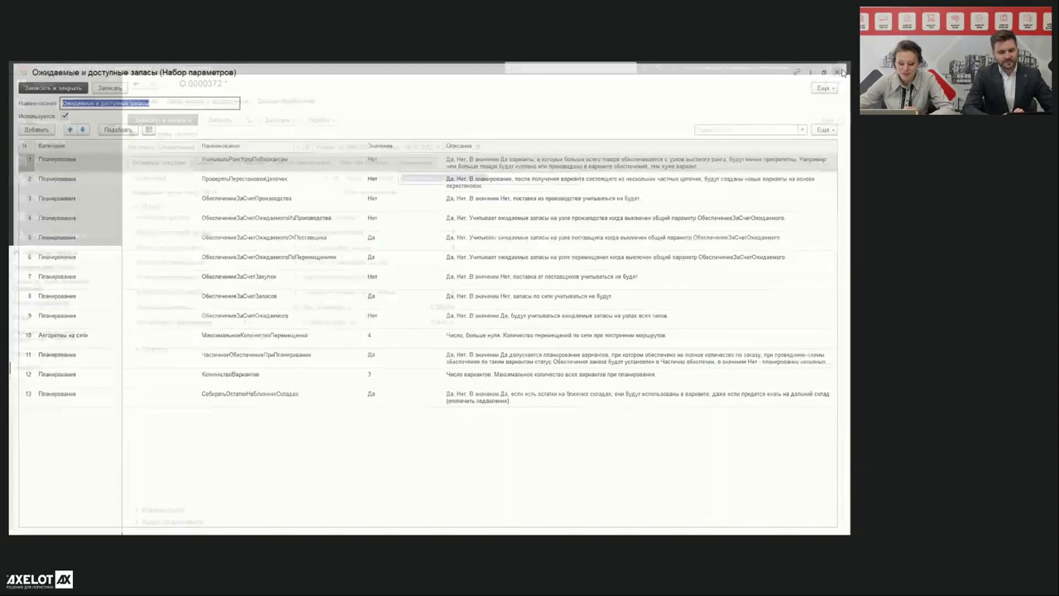
Save the supply plan with the new parameter set and rerun its planning (Спланировать)
click(220, 124)
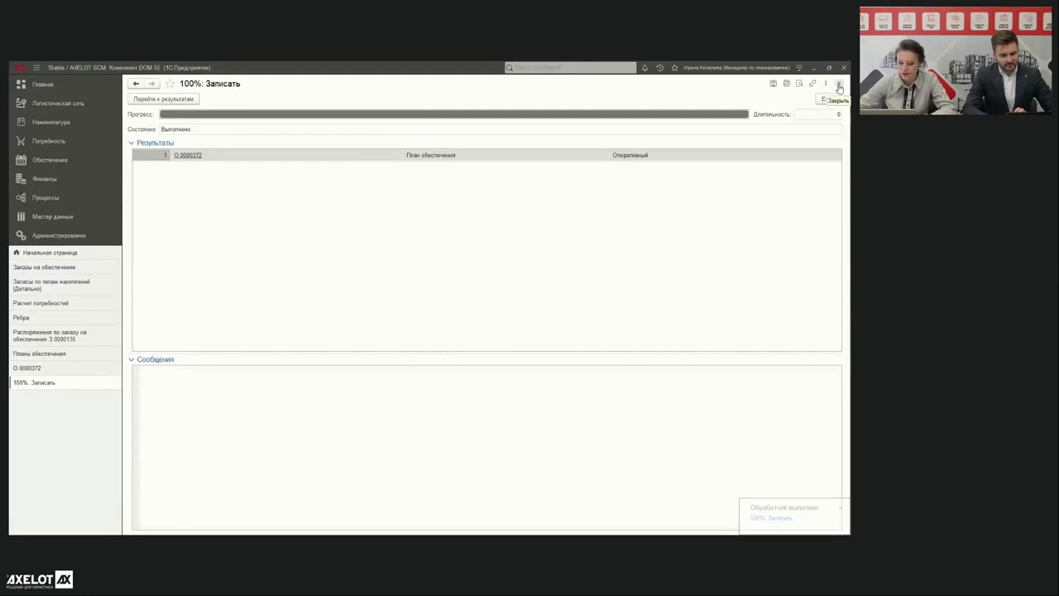
click(839, 86)
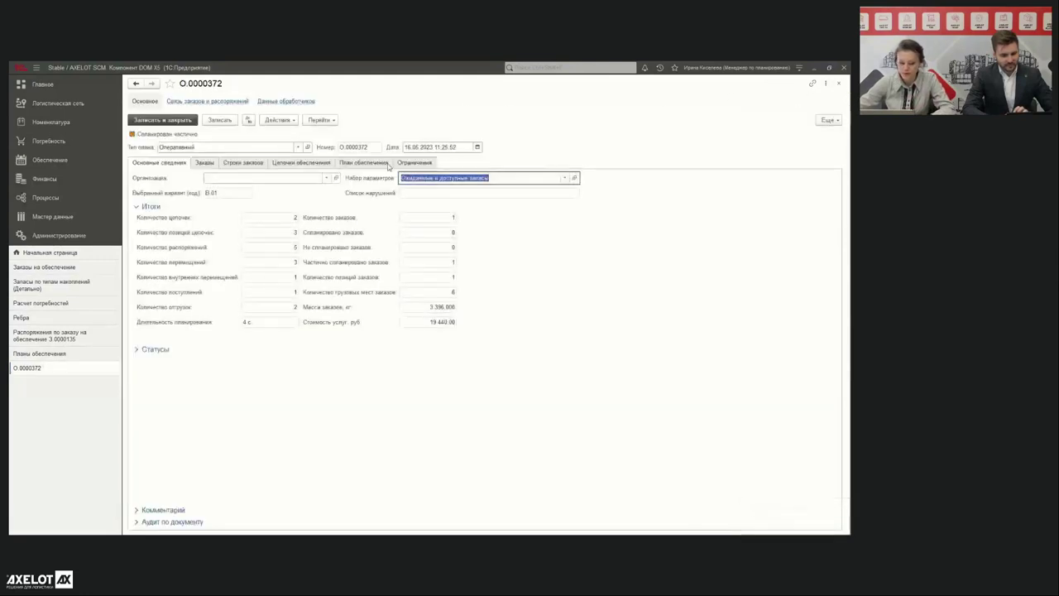
click(280, 120)
mouse_move(289, 134)
click(396, 133)
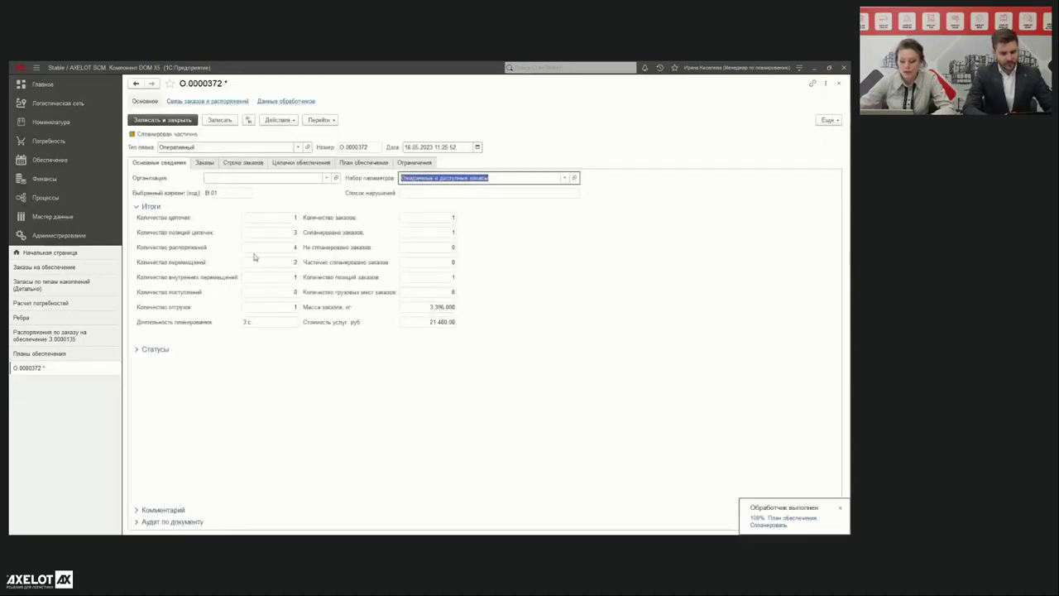
Check the customer shipment's positions in План обеспечения and show the plan's diagram (Диаграмма) and stock reservations (Резервы)
click(352, 165)
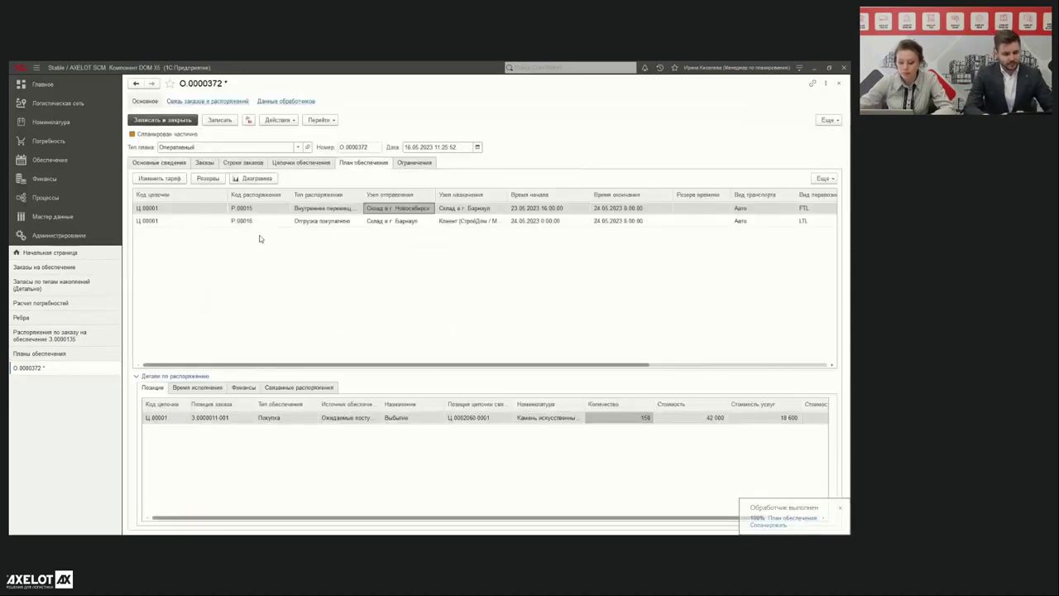
click(319, 221)
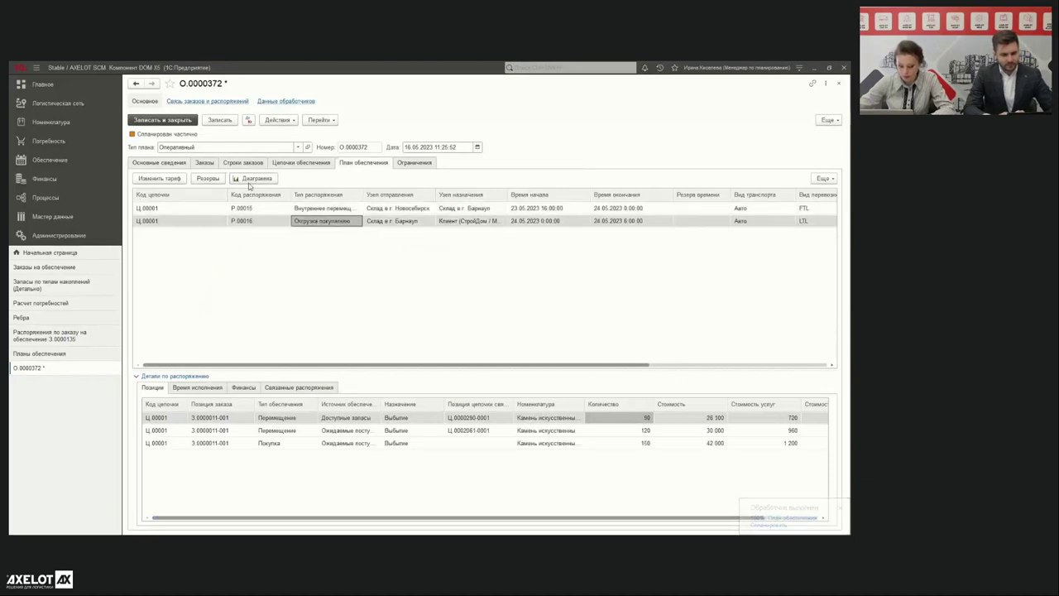
click(249, 179)
click(208, 178)
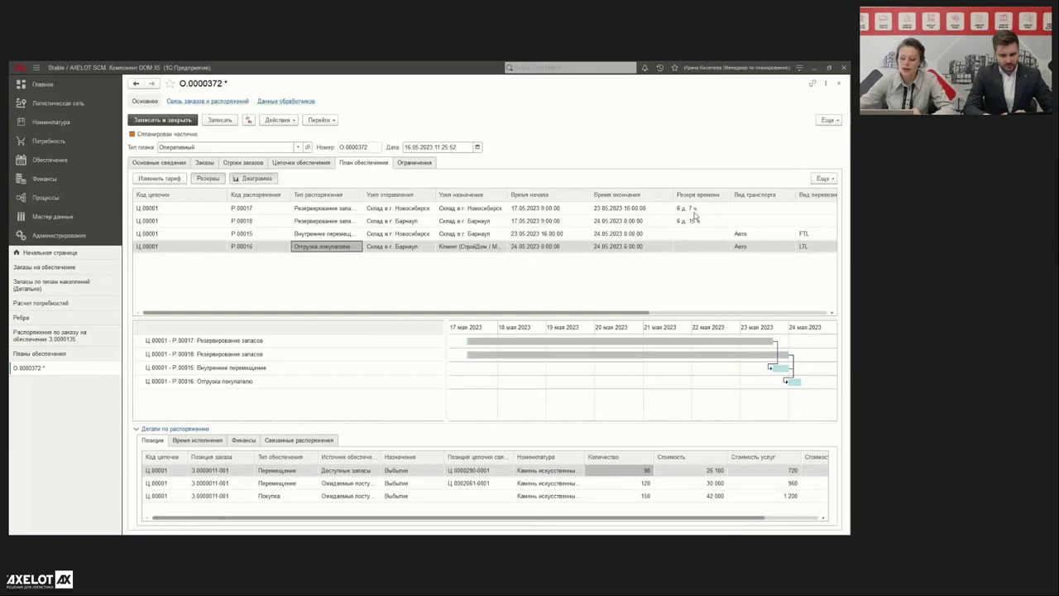
Examine the reserve time of both stock reservations and the supply sources of the Барнаул reservation's positions
click(692, 207)
click(695, 221)
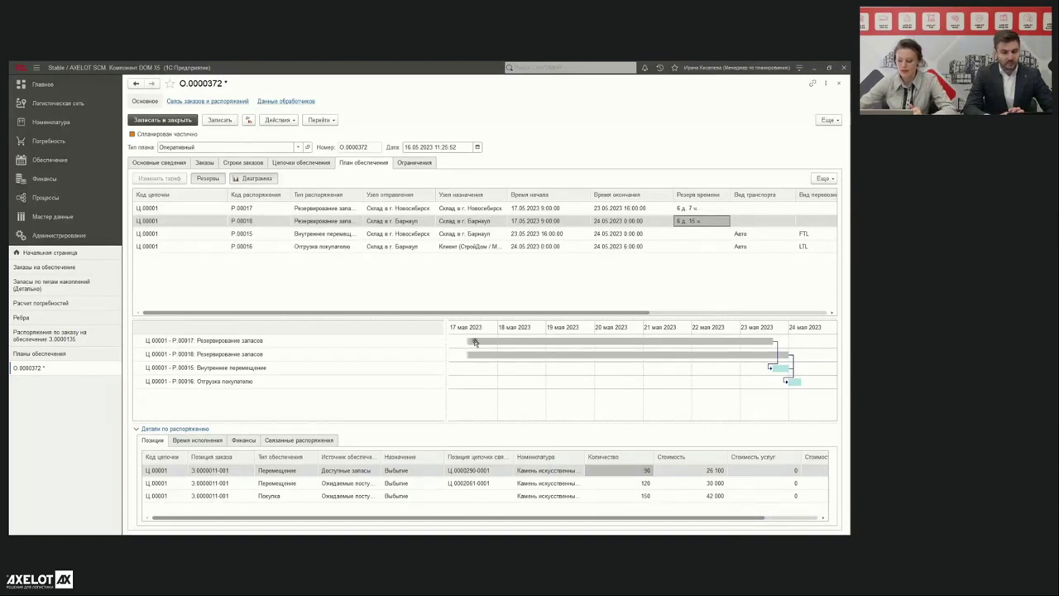
click(348, 496)
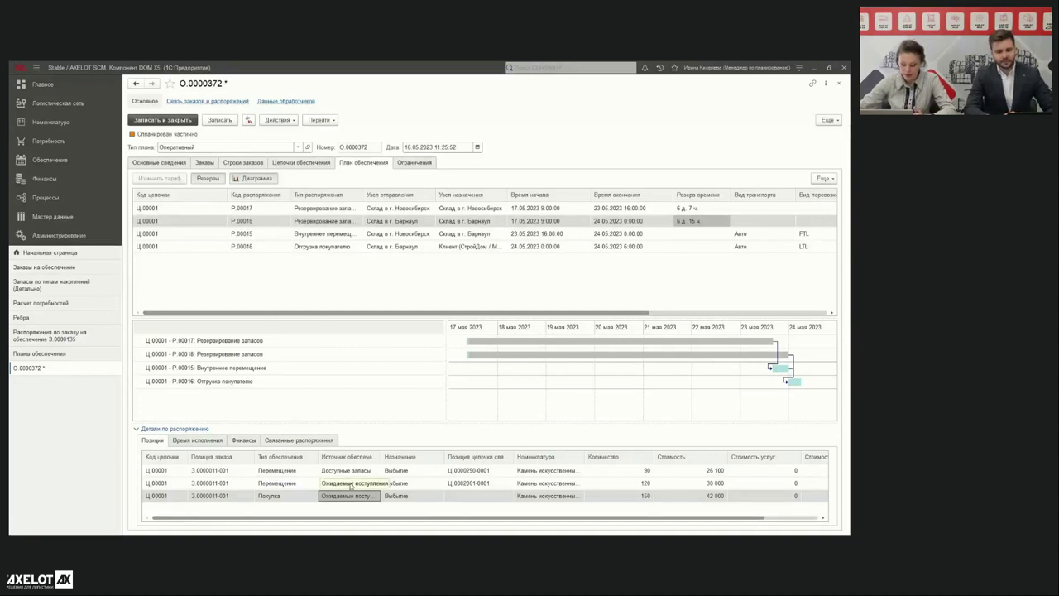
key(Up)
key(Up)
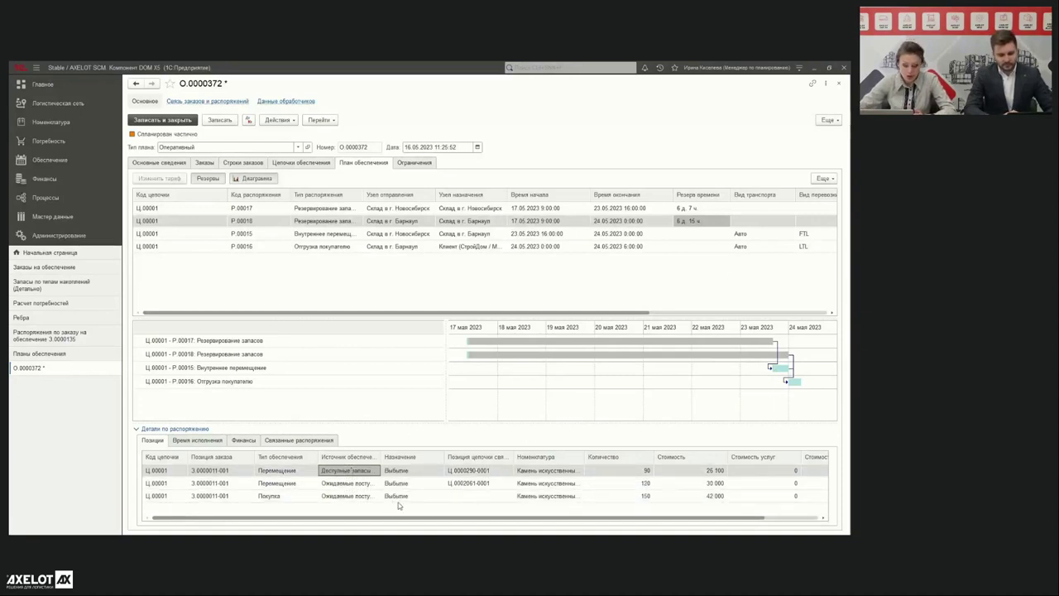
Save the replanned supply plan, close the save report and check the plan's variants in Цепочки обеспечения
click(180, 123)
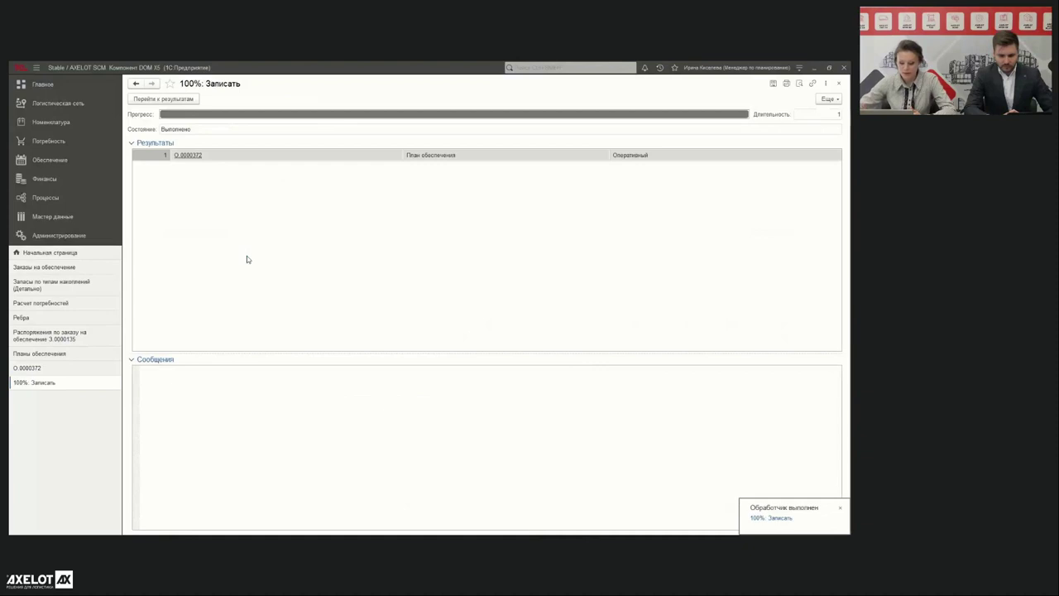
click(838, 83)
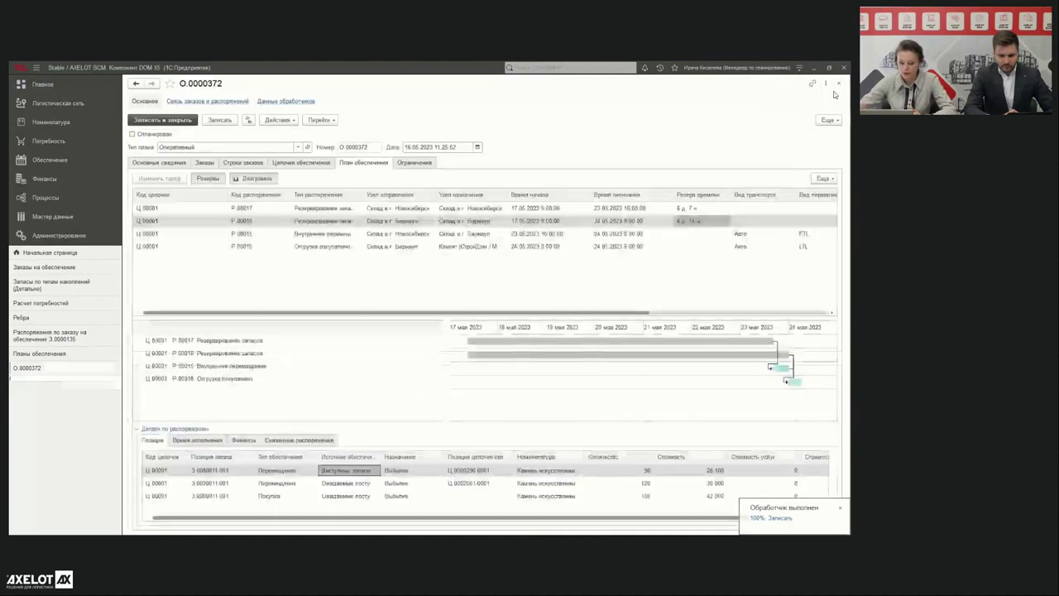
click(303, 161)
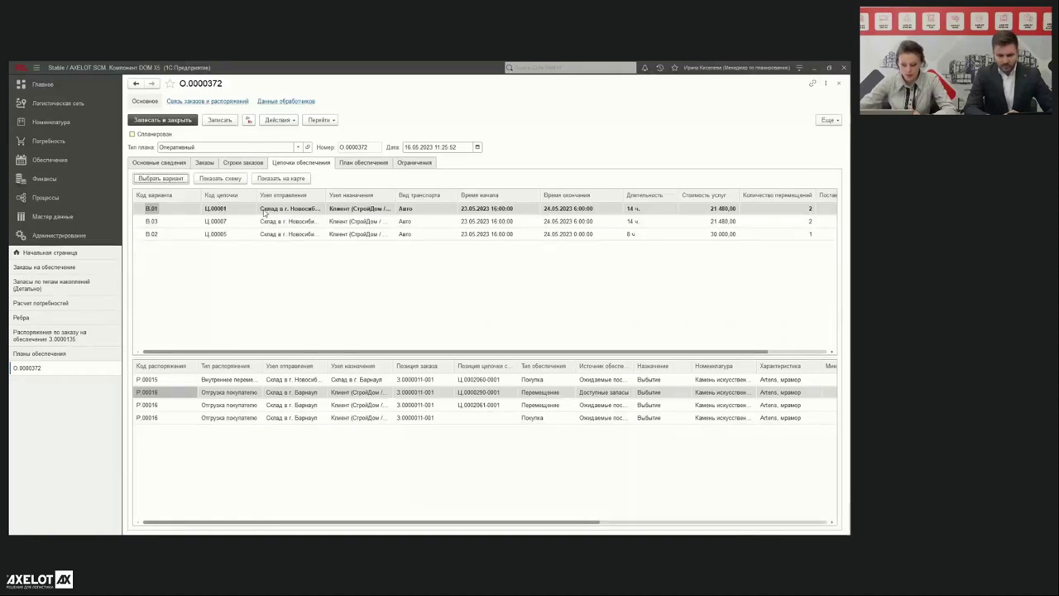
Examine the available stock, expected receipt and purchase positions of the customer shipment in План обеспечения
click(362, 163)
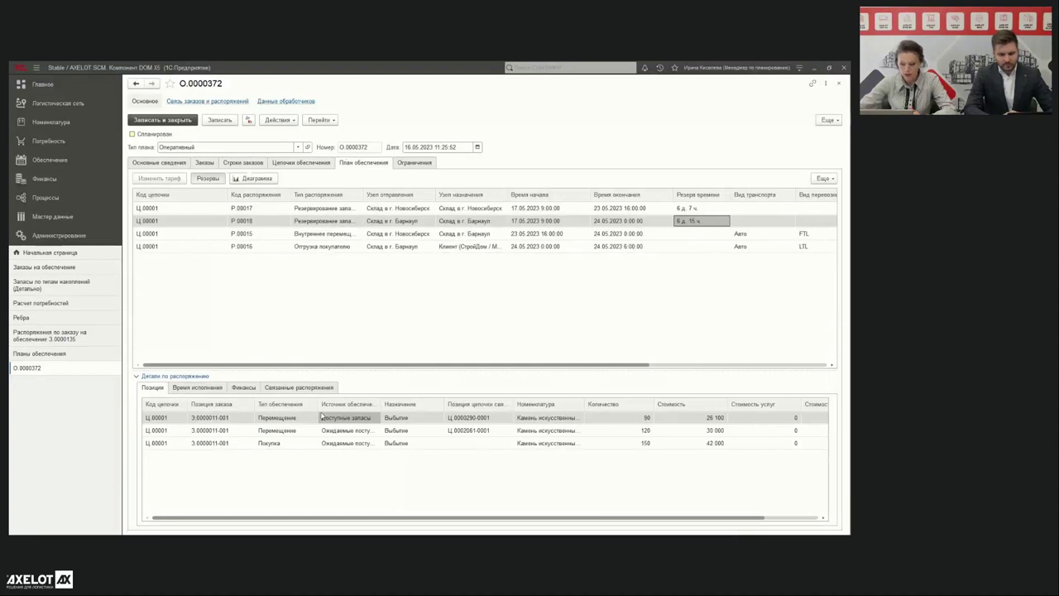
click(325, 248)
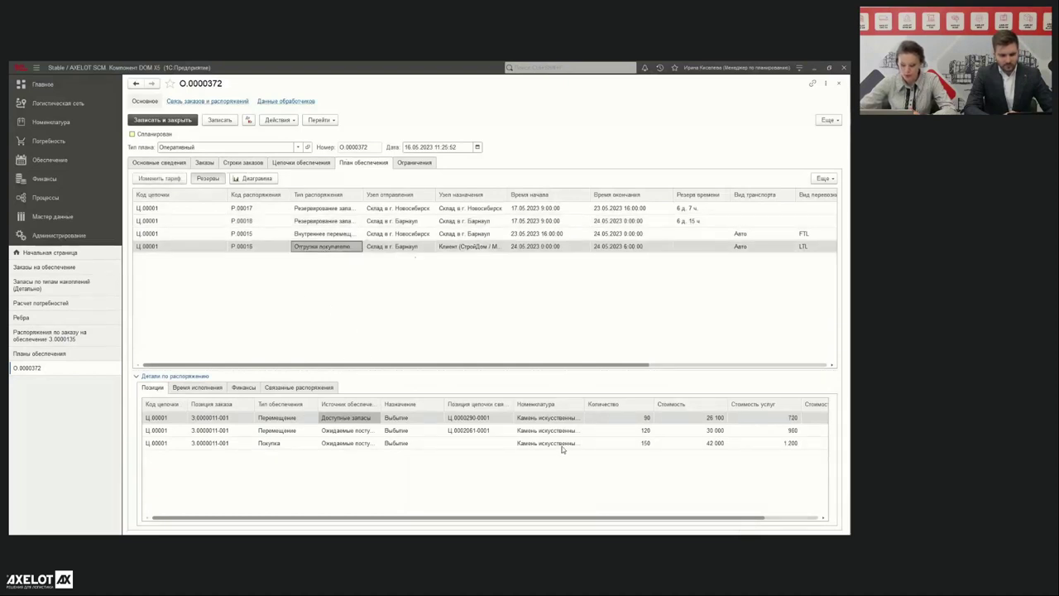
click(338, 419)
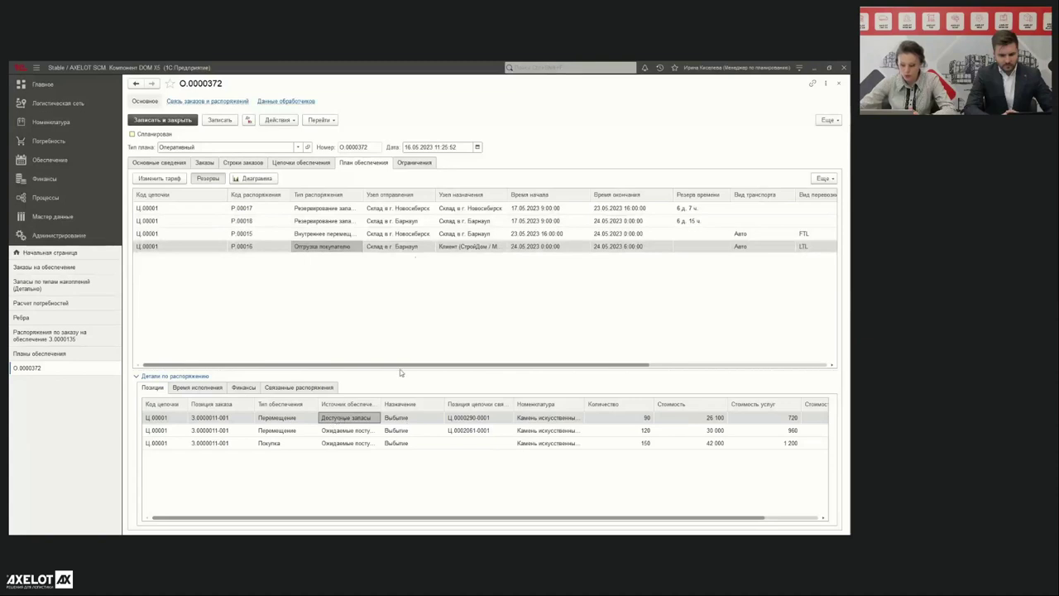
click(366, 431)
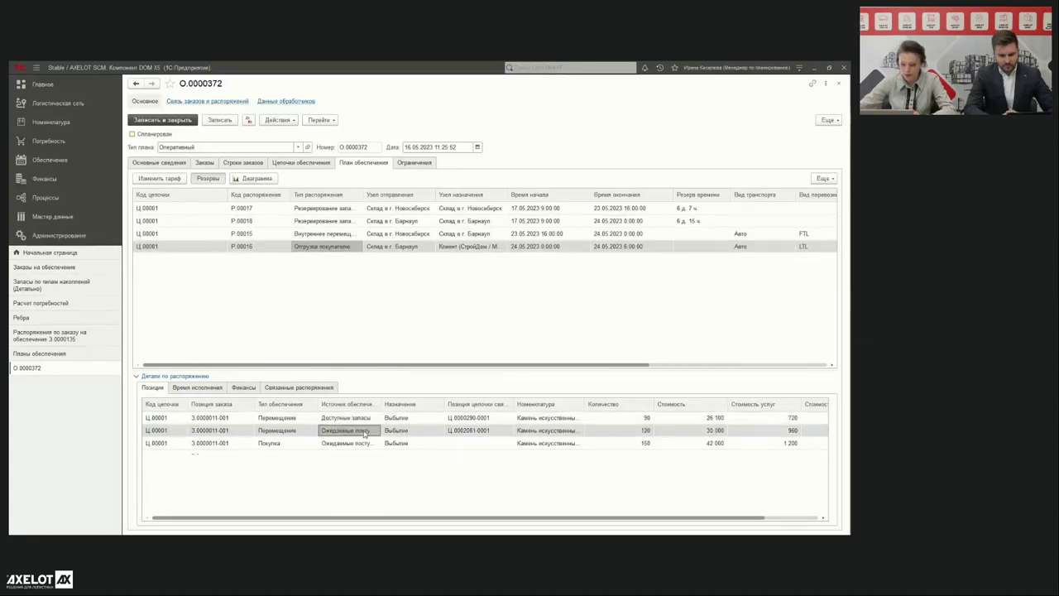
click(590, 431)
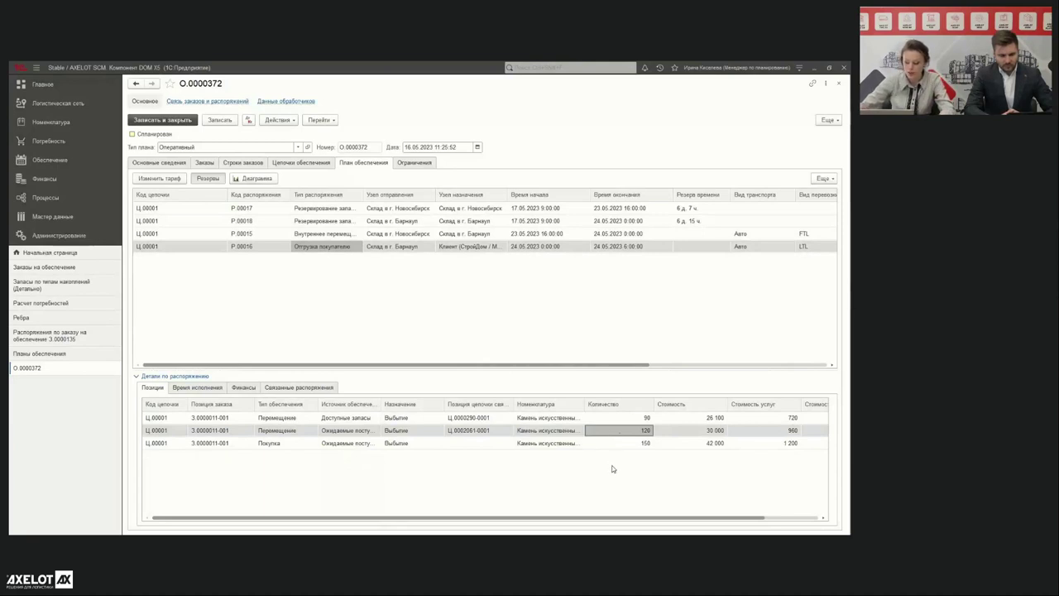
click(293, 443)
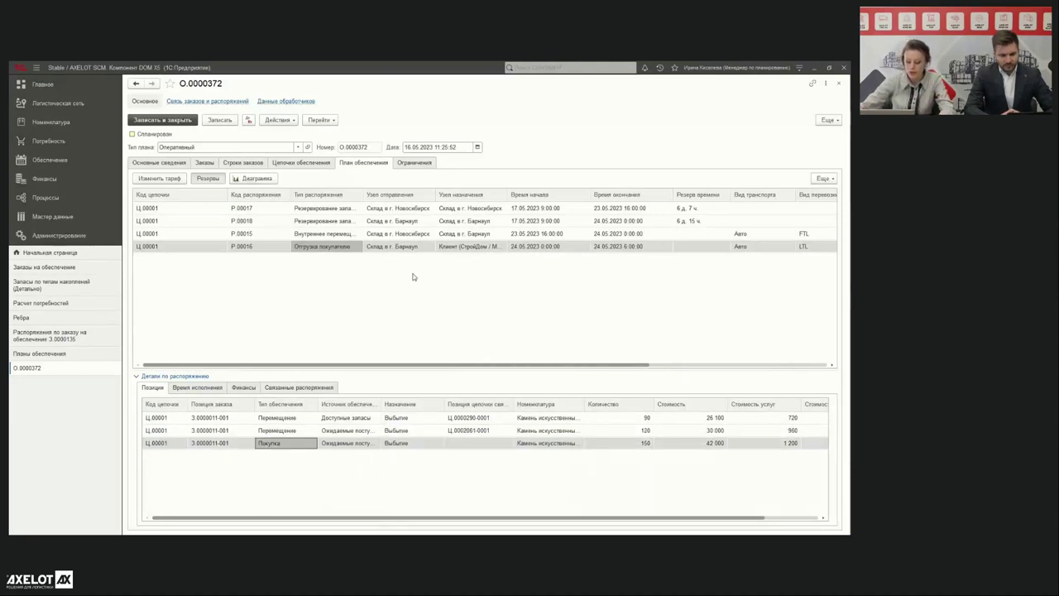
Compare the purchase position of the internal transfer from Новосибирск with the purchase position of the customer shipment
click(328, 231)
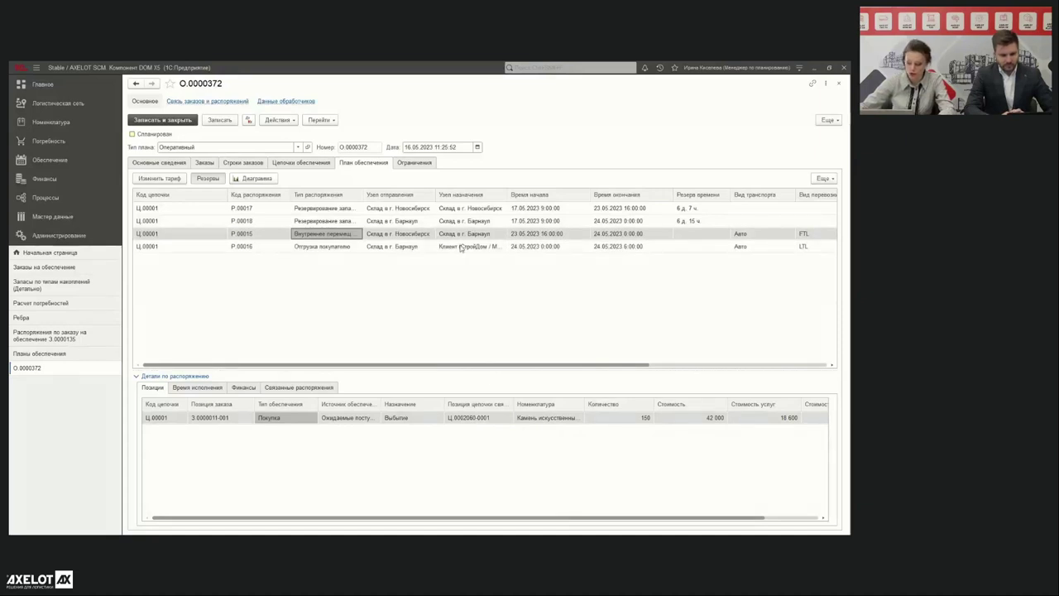
click(645, 419)
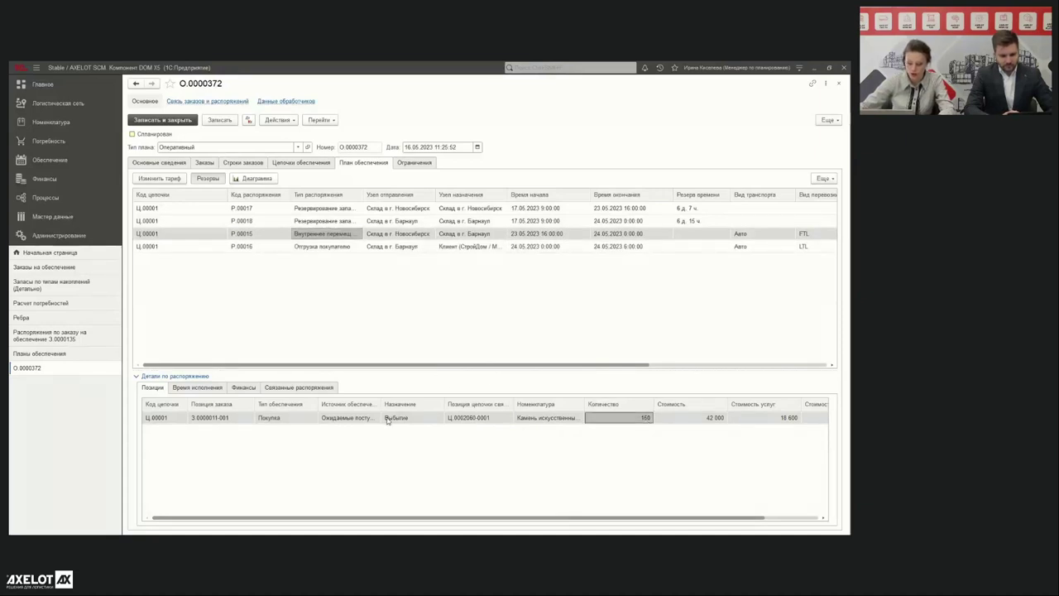
click(275, 419)
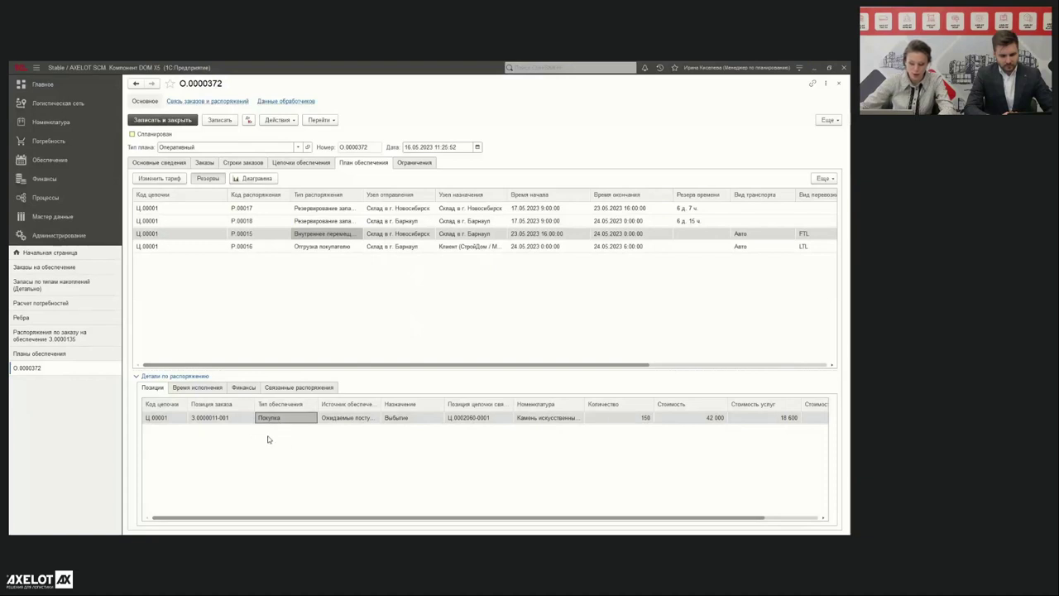
click(250, 247)
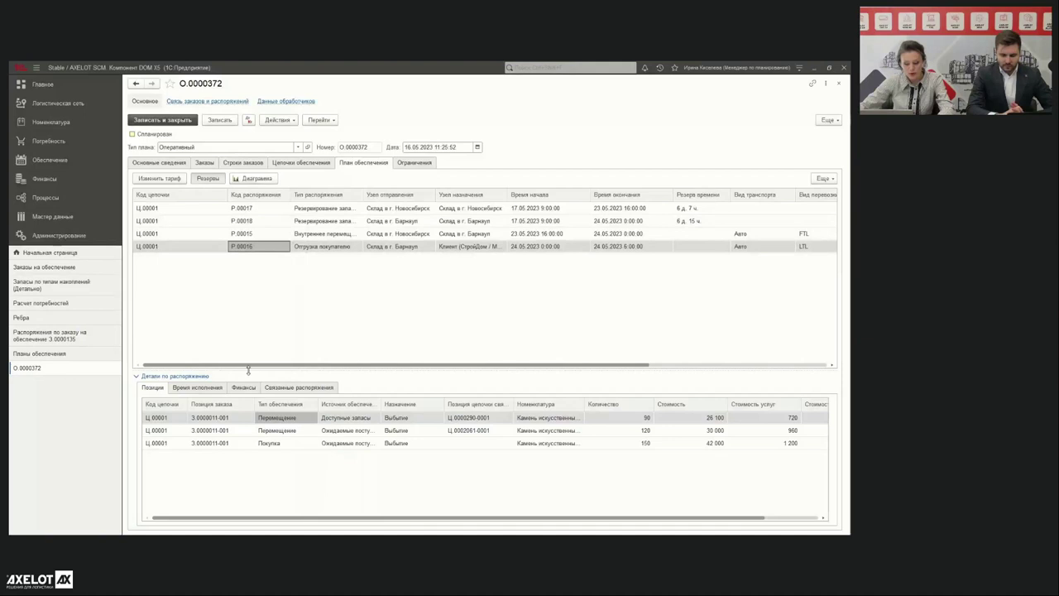
click(274, 448)
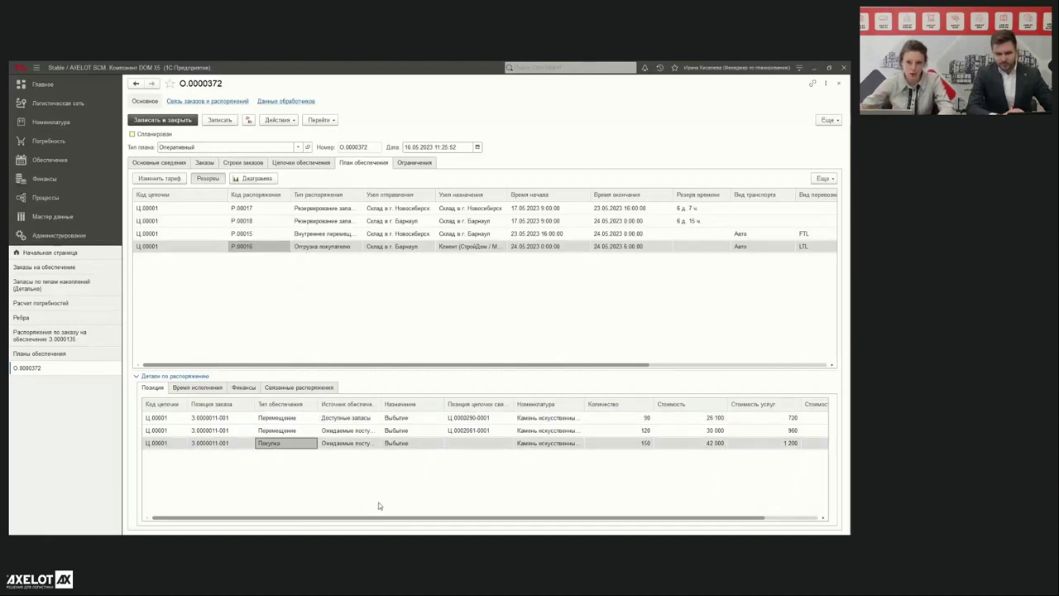
click(472, 445)
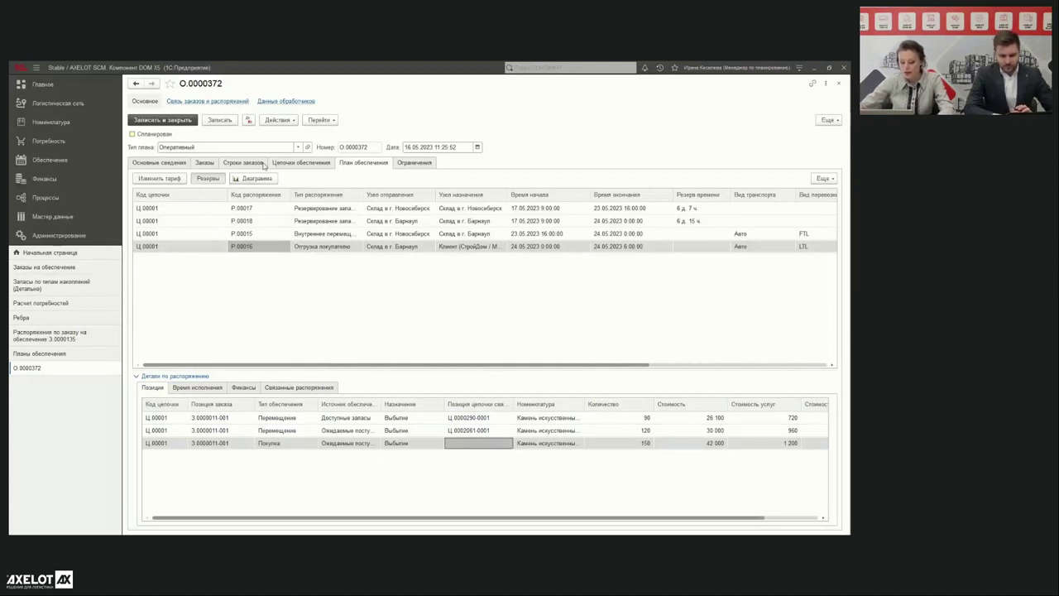
Examine the disposition quantities of supply variant В.03 in Цепочки обеспечения, for both the internal transfer and the customer shipment
click(304, 163)
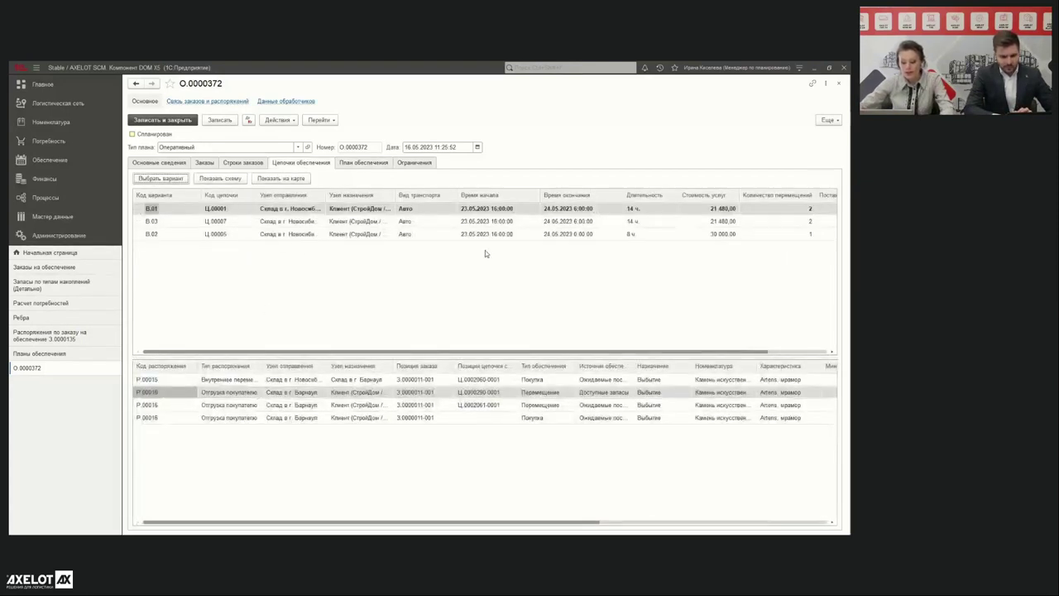
click(248, 222)
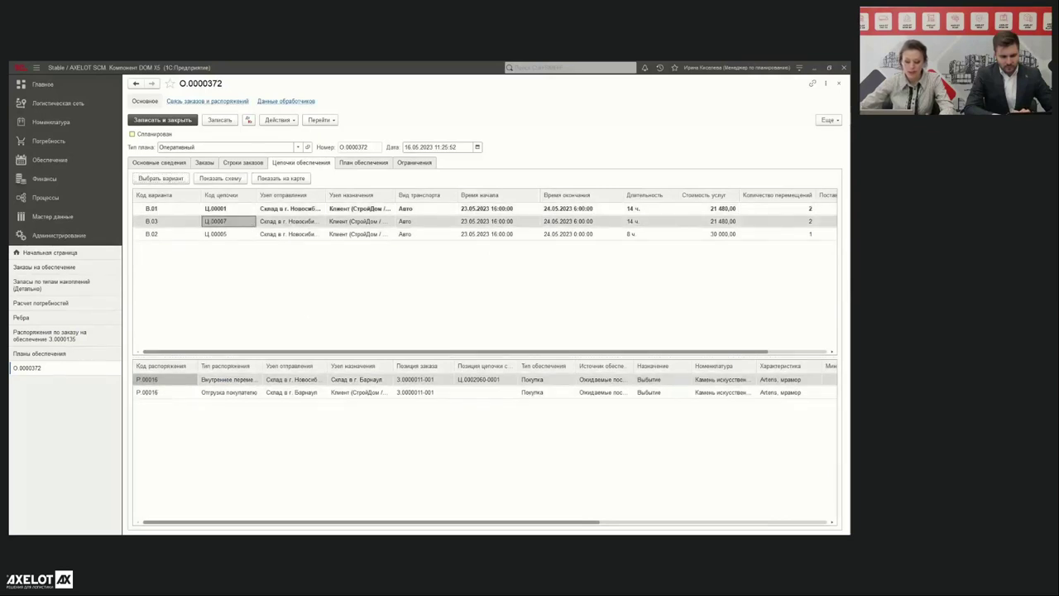
drag(294, 519, 555, 522)
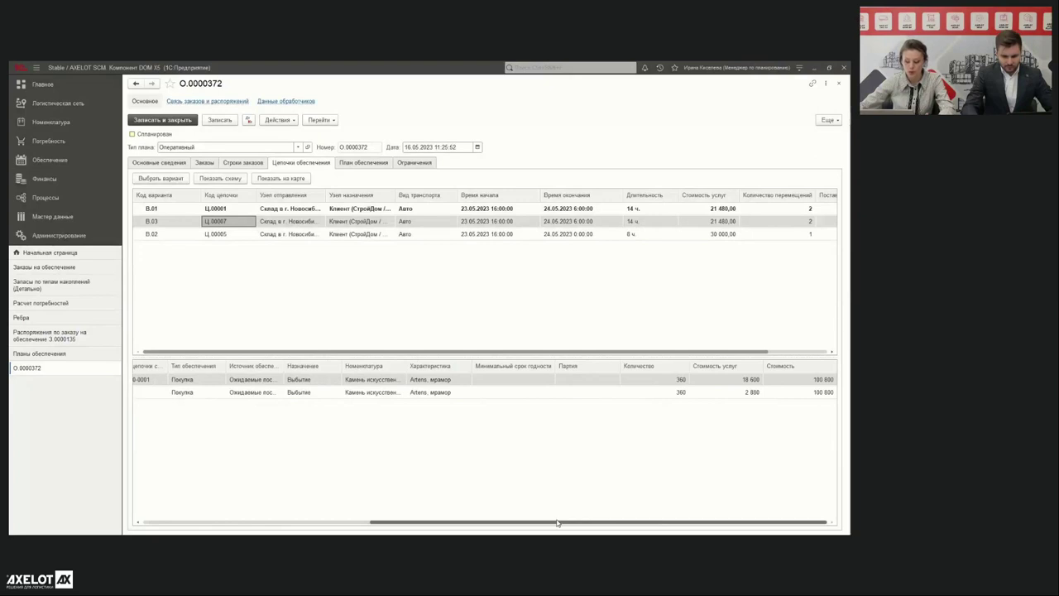
click(653, 393)
click(651, 382)
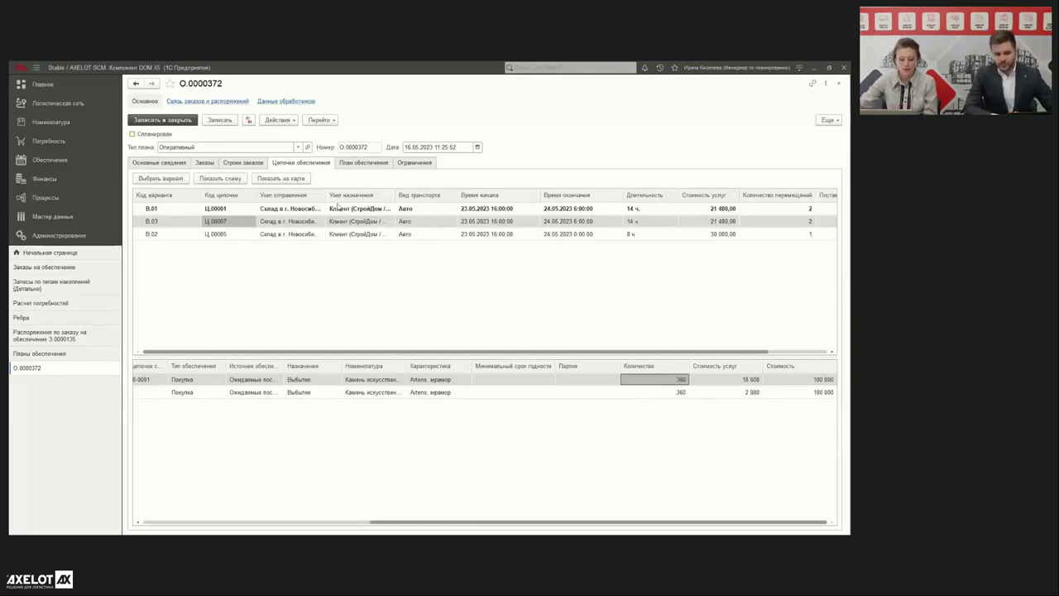
click(210, 234)
click(213, 221)
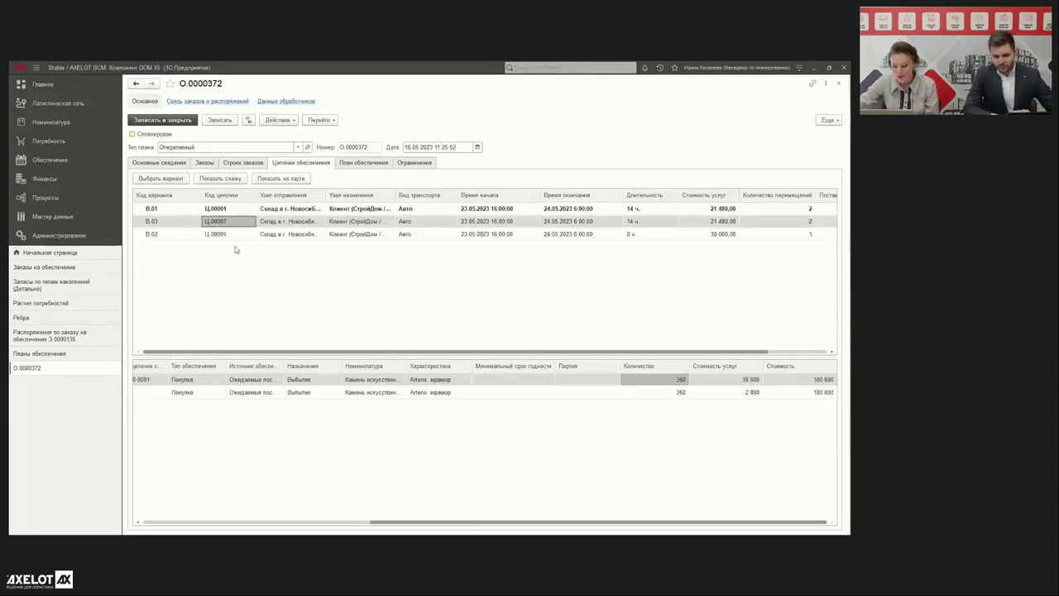
click(637, 393)
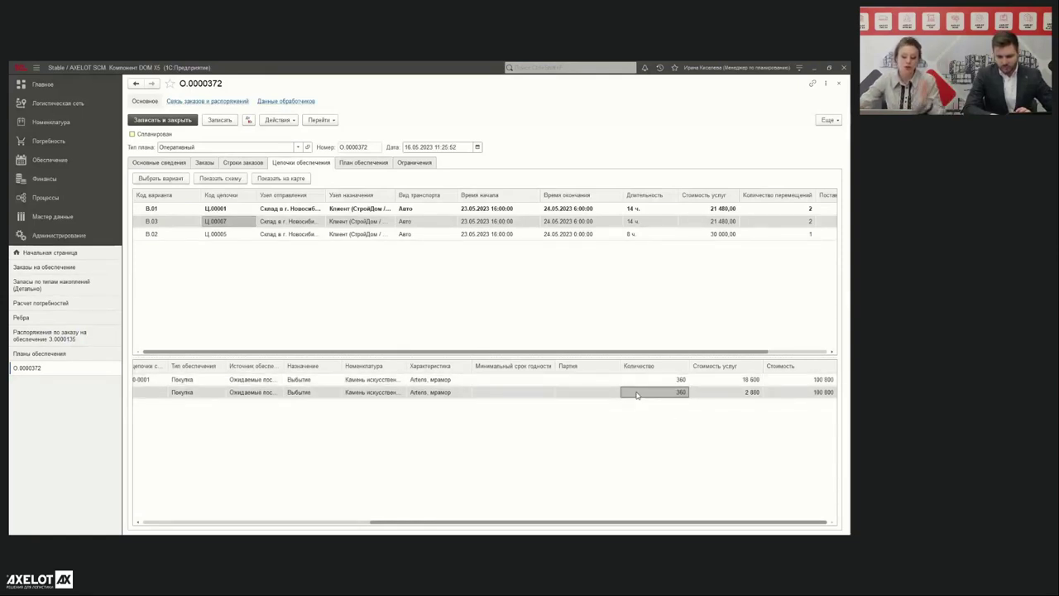
Examine the dispatch and destination nodes of variant В.02's customer shipment, and compare it with variants В.03 and В.01
click(294, 236)
click(554, 474)
drag(451, 522, 168, 505)
click(220, 379)
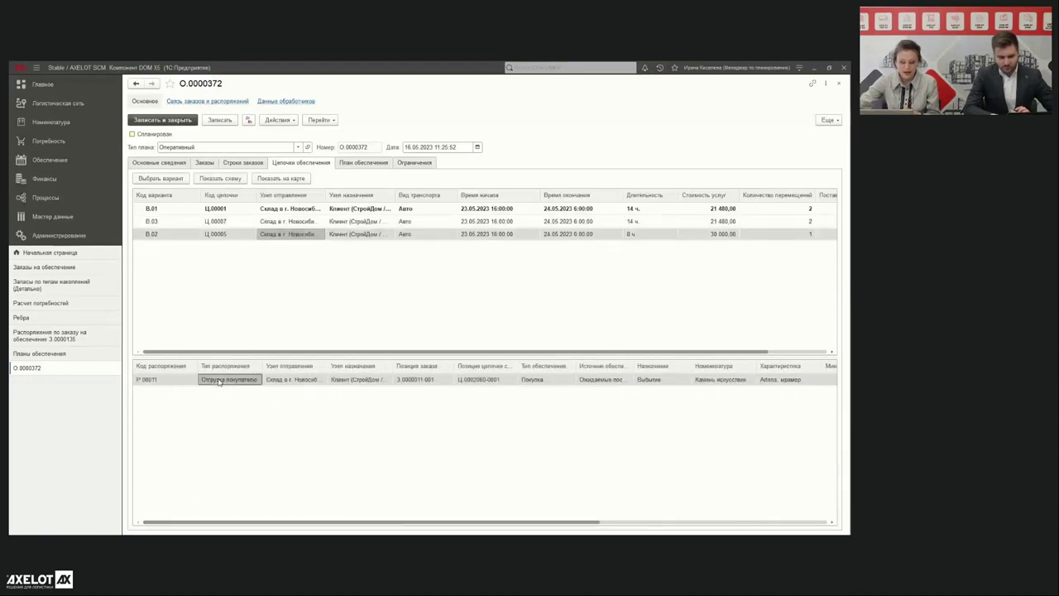
click(295, 382)
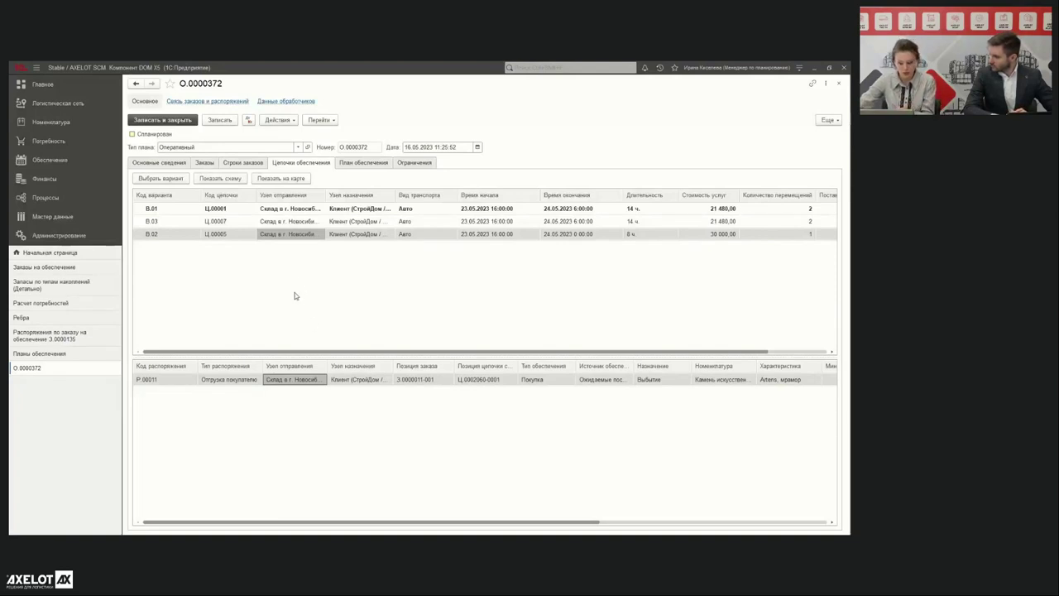
click(354, 381)
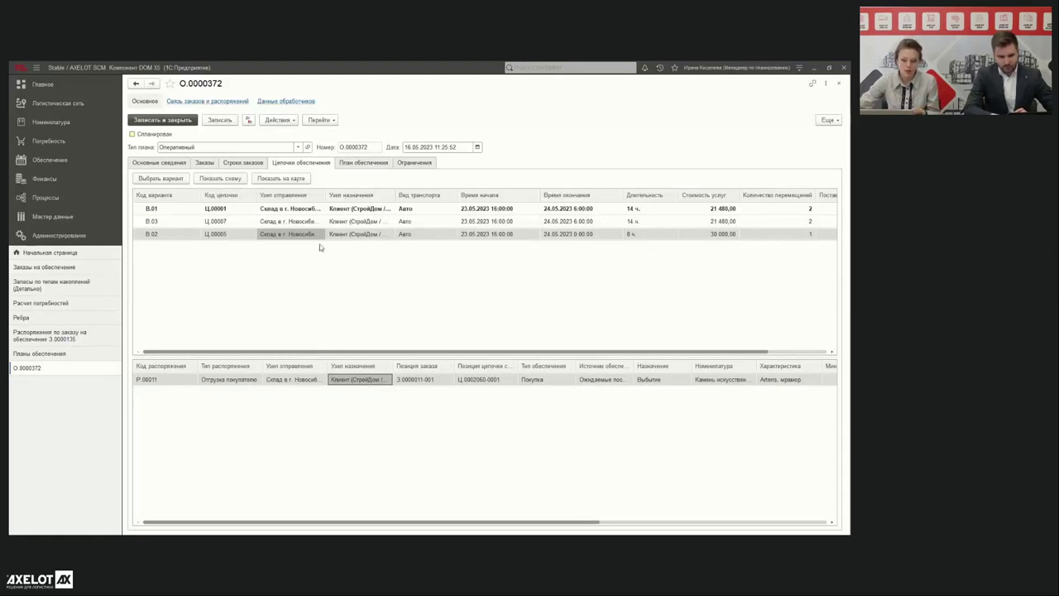
click(239, 221)
click(231, 211)
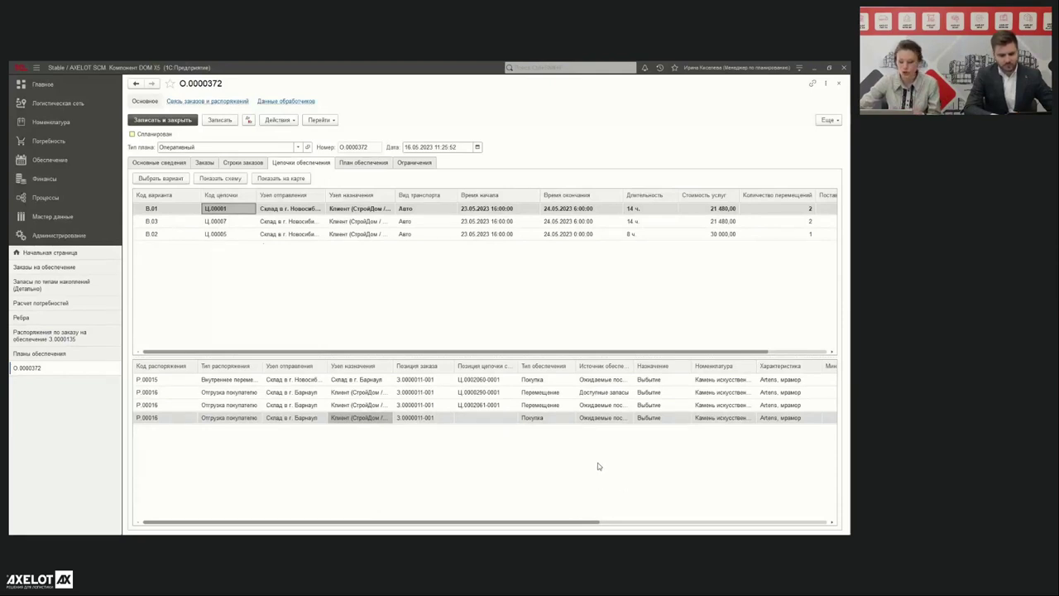
Check the plan's План обеспечения and Ограничения sections, and close the supply plan
click(365, 163)
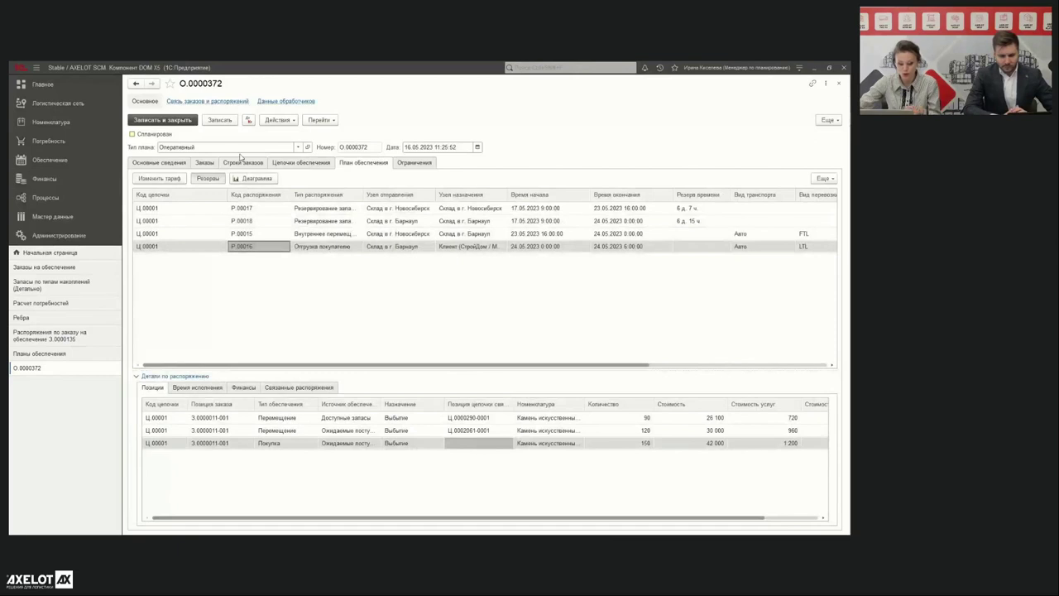
click(428, 165)
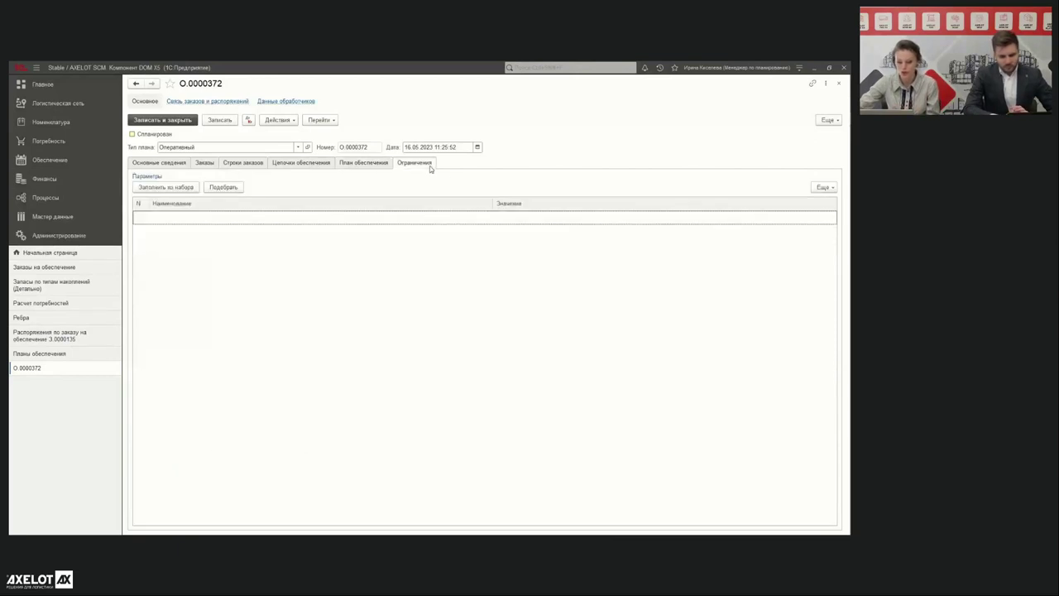
click(838, 83)
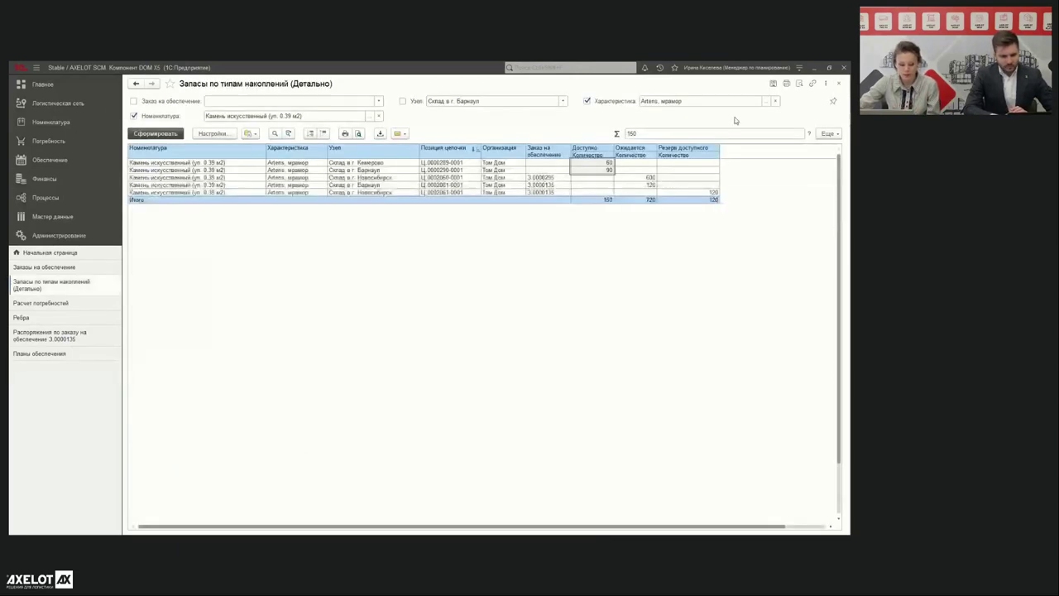
Create dispositions (распоряжения) from the planned supply plan in Планы обеспечения and go to the resulting documents
click(61, 354)
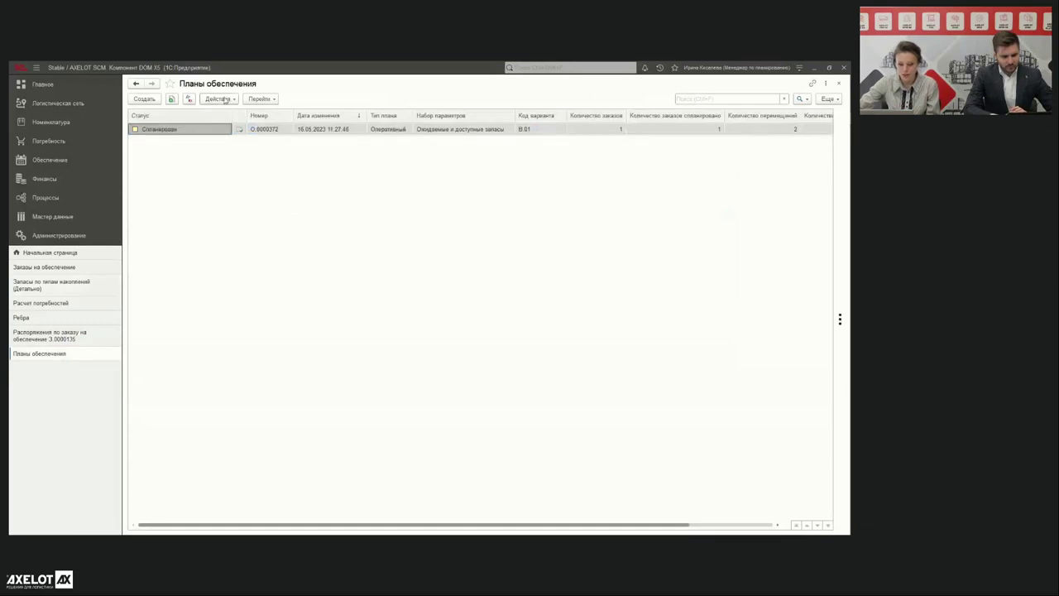
click(224, 100)
mouse_move(241, 126)
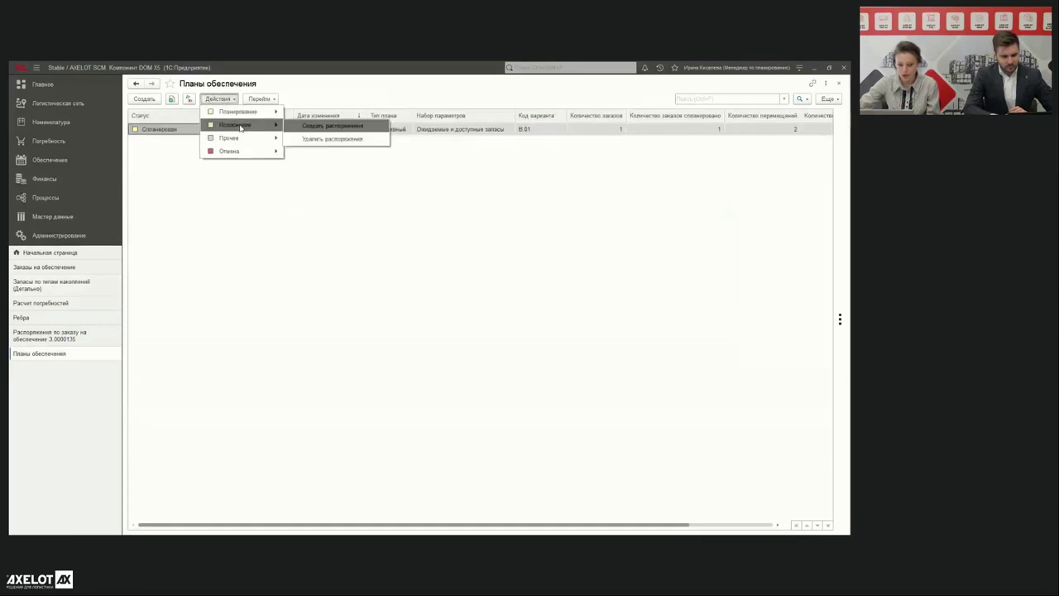
click(334, 128)
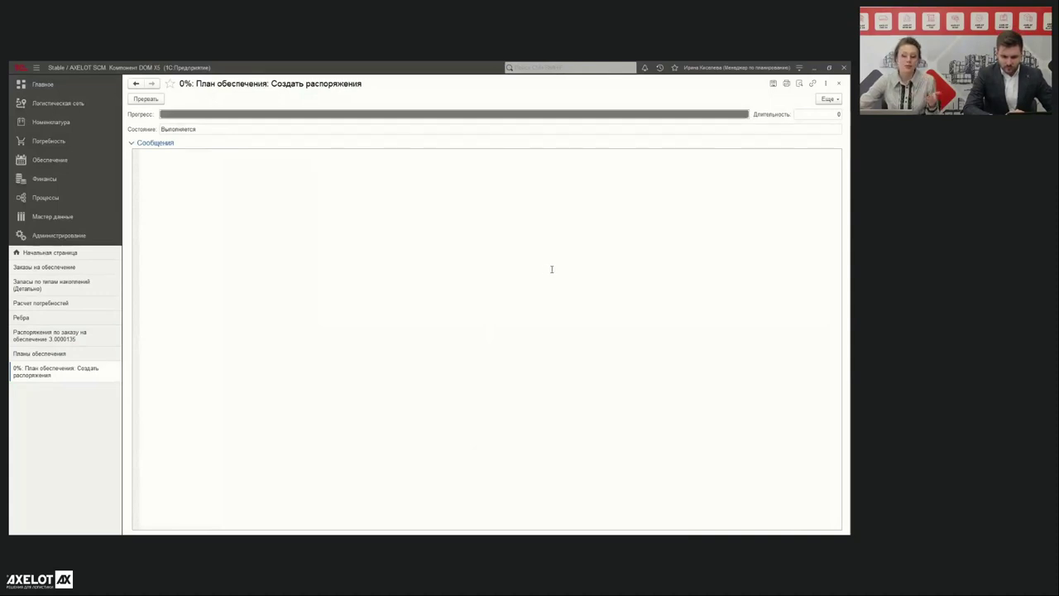
click(168, 100)
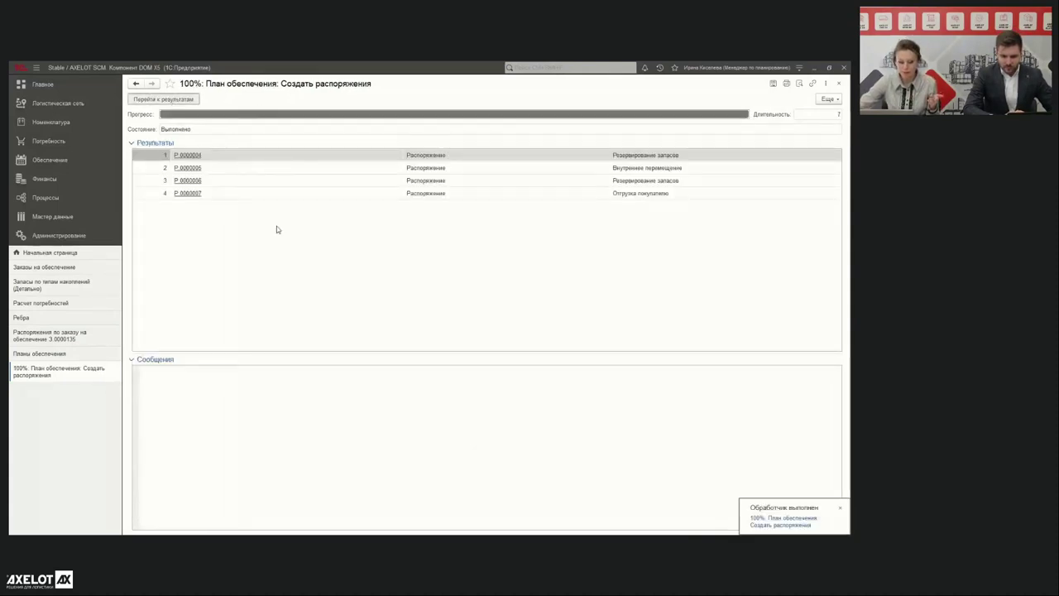
Open the created customer shipment disposition and examine the supply source and early availability date of its available-stock position
double_click(326, 142)
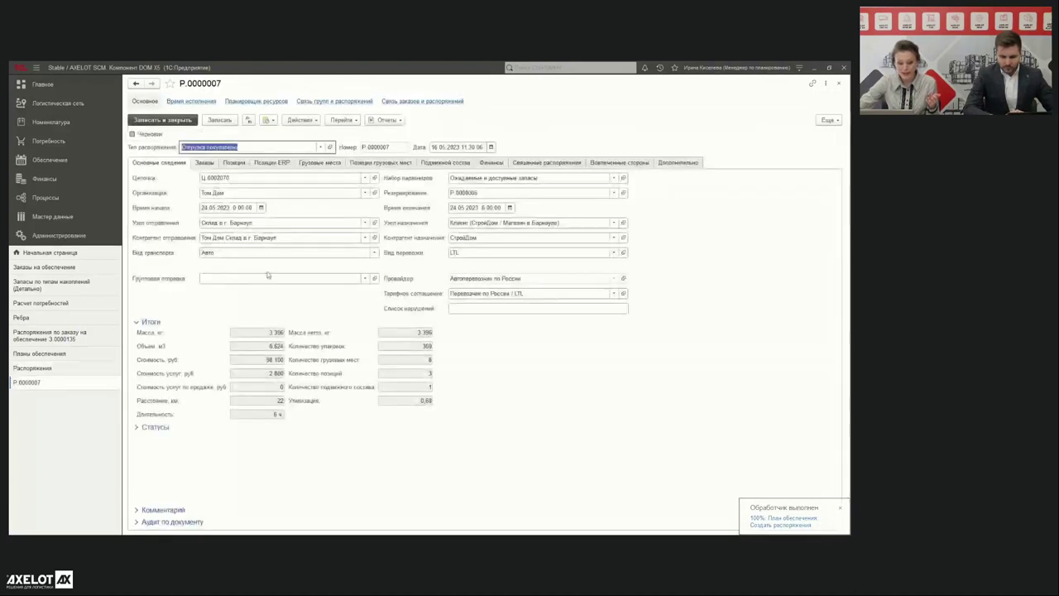
click(234, 162)
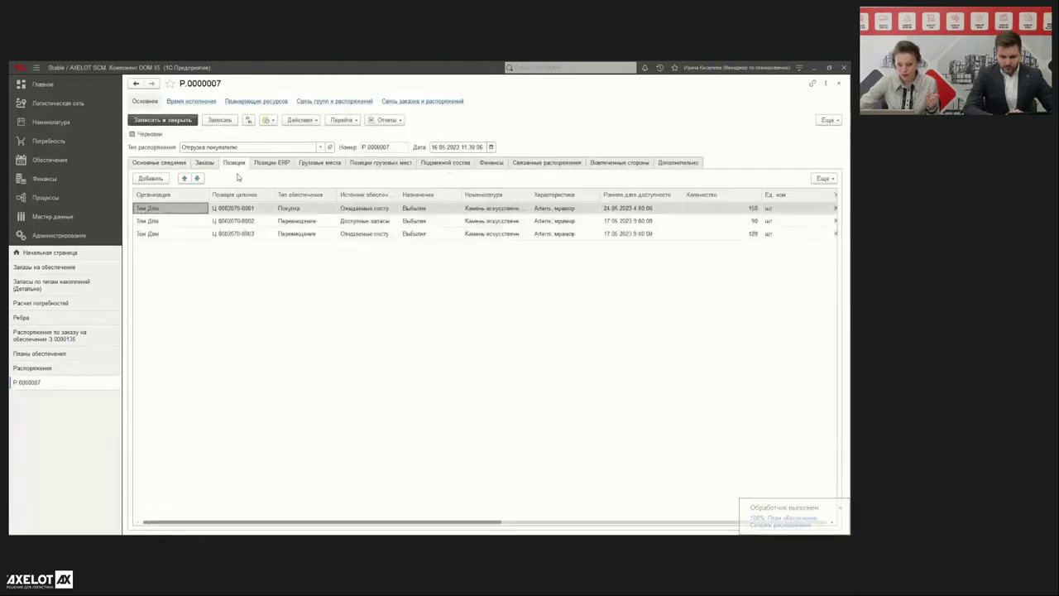
click(364, 221)
click(619, 222)
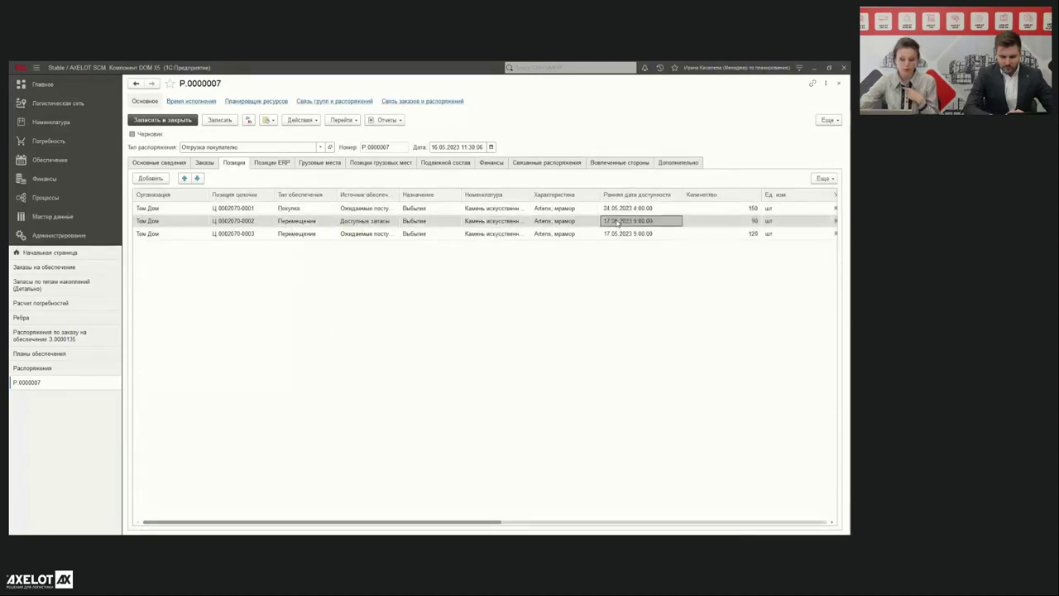